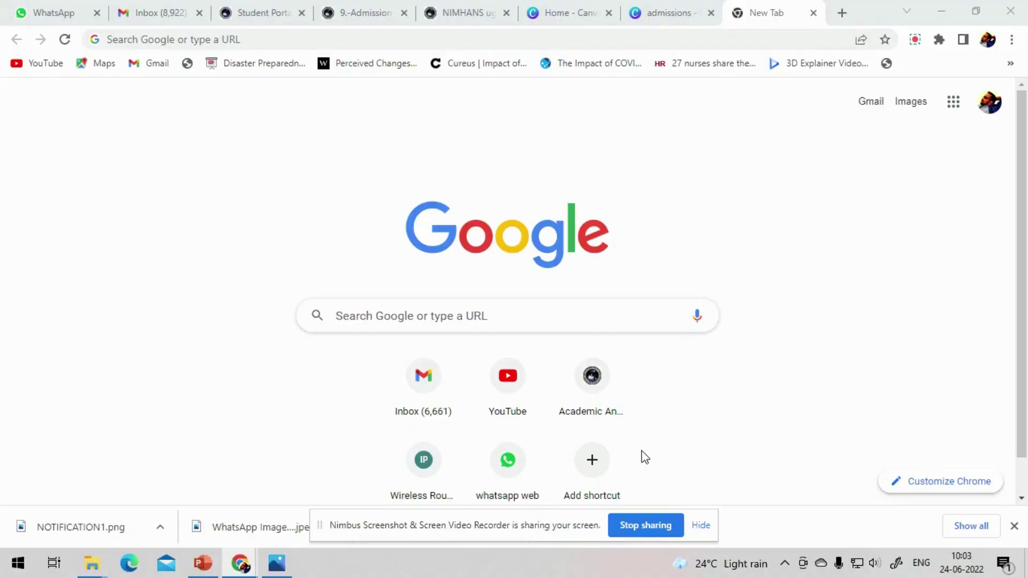
# Search Google for NIMHANS and open the official nimhans.ac.in website.
pyautogui.click(508, 315)
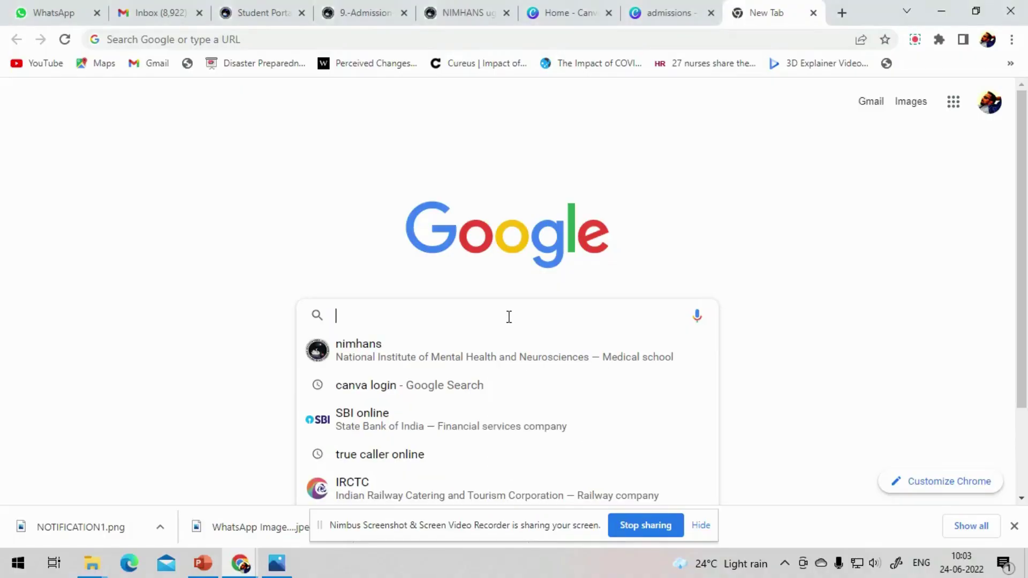
pyautogui.write('NIMHAN')
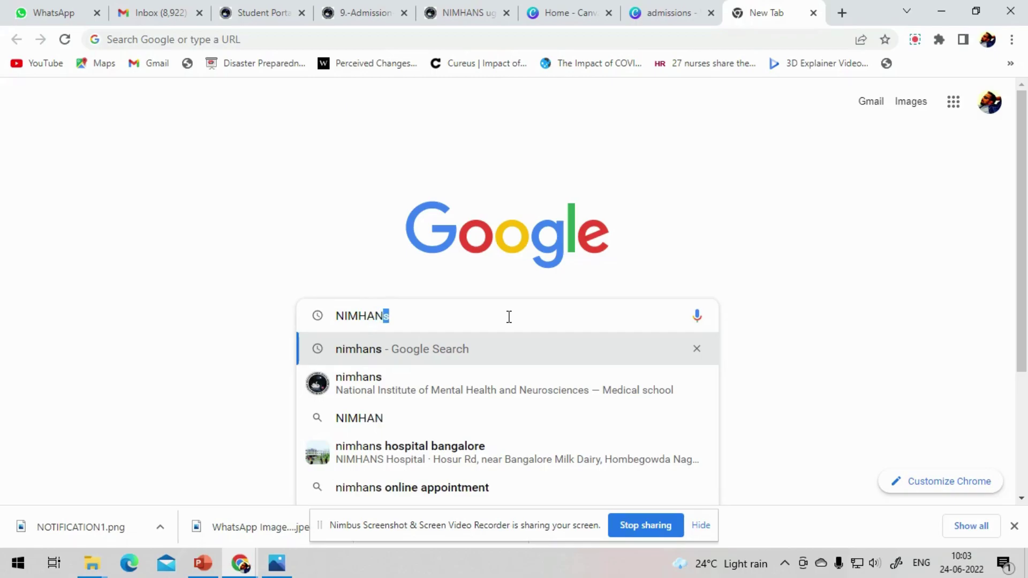
pyautogui.write('S')
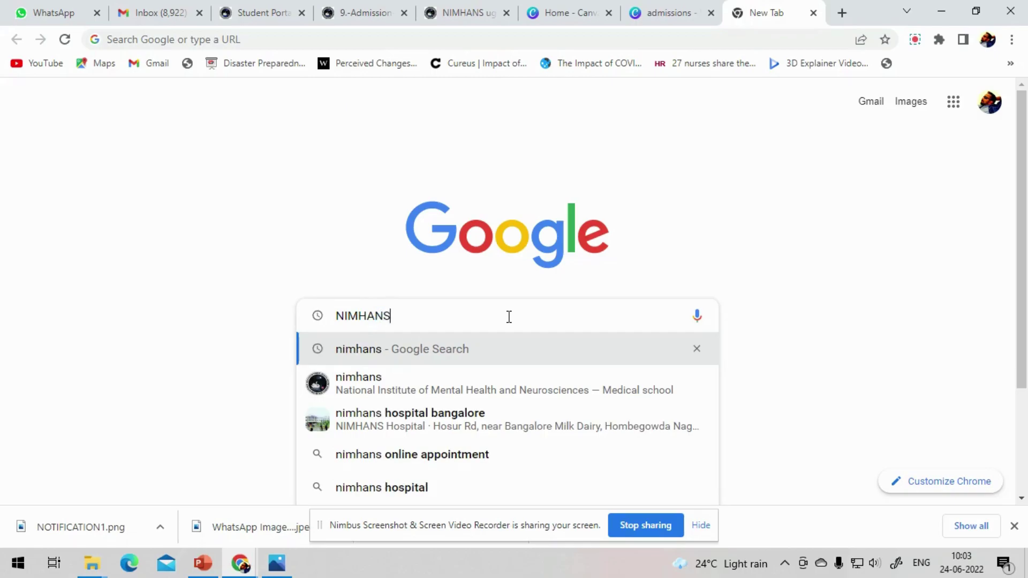
pyautogui.click(456, 386)
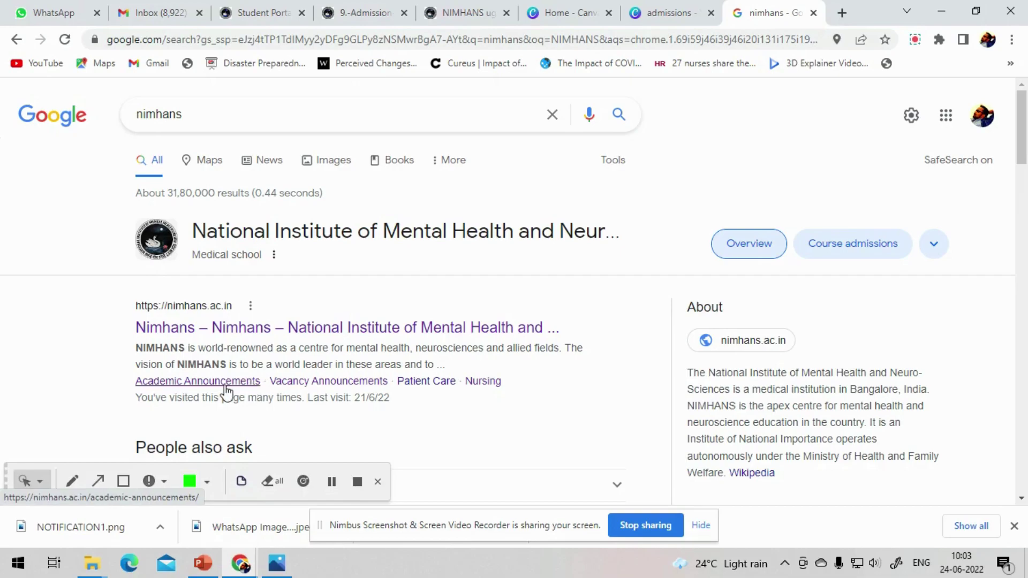
pyautogui.click(261, 327)
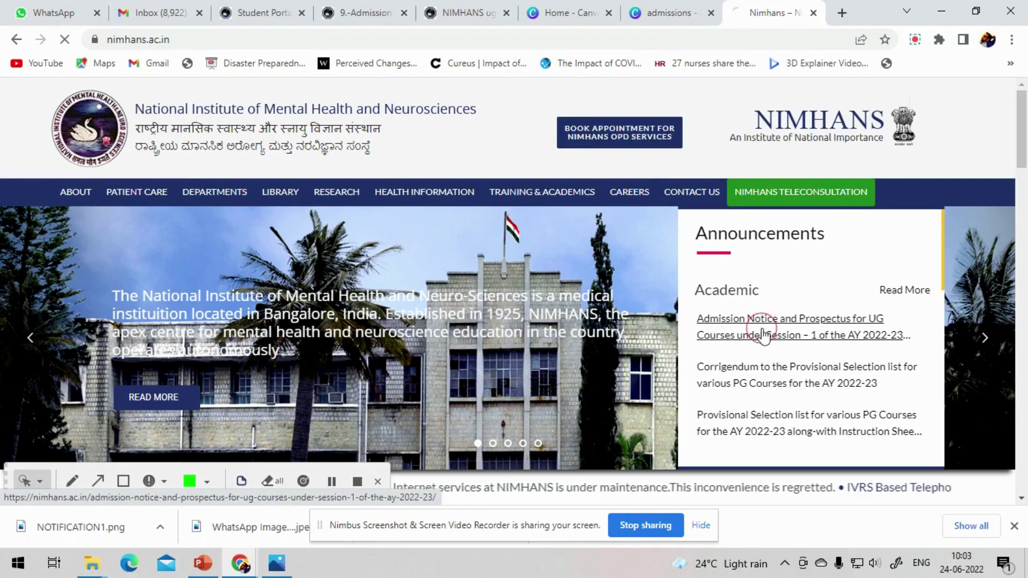
# Go to the UG admission announcement and bring up the Admission Notice link's context menu.
pyautogui.click(764, 335)
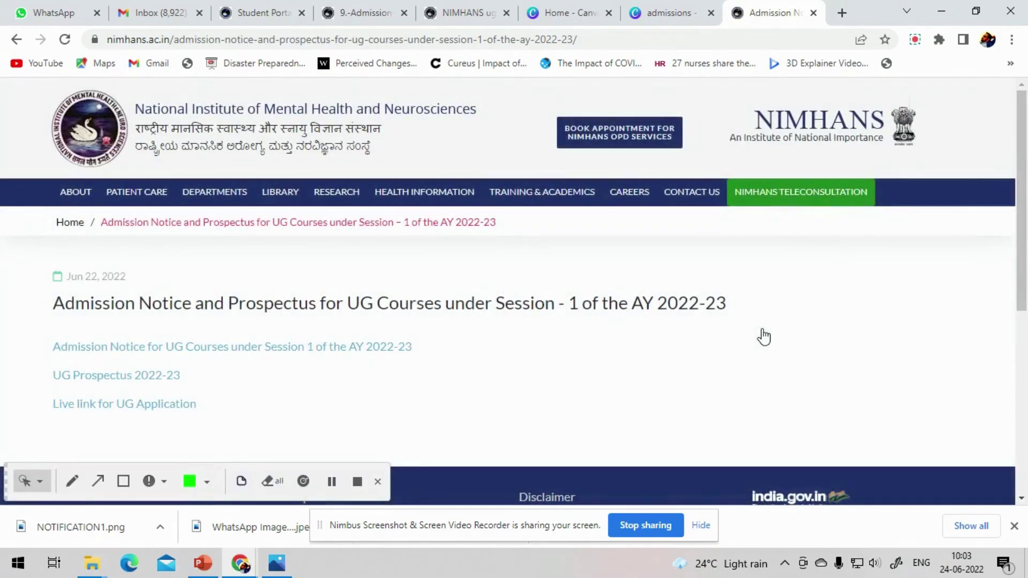
pyautogui.scroll(-1, 553, 332)
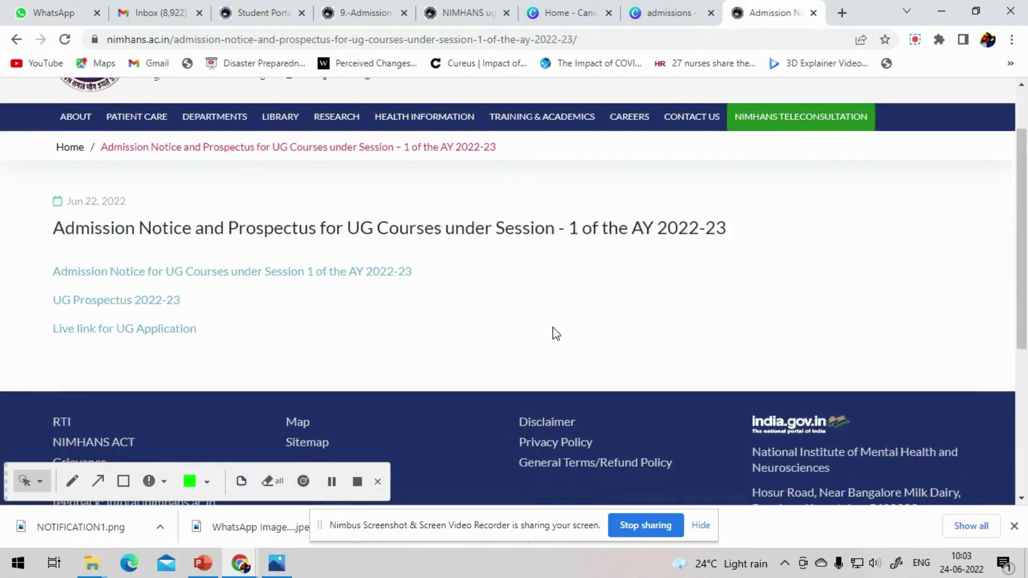
pyautogui.rightClick(312, 273)
# Open the Admission Notice in a new tab and scroll to Important Dates (applications due 15.07.2022, test 24.07.2022).
pyautogui.click(375, 280)
pyautogui.click(639, 15)
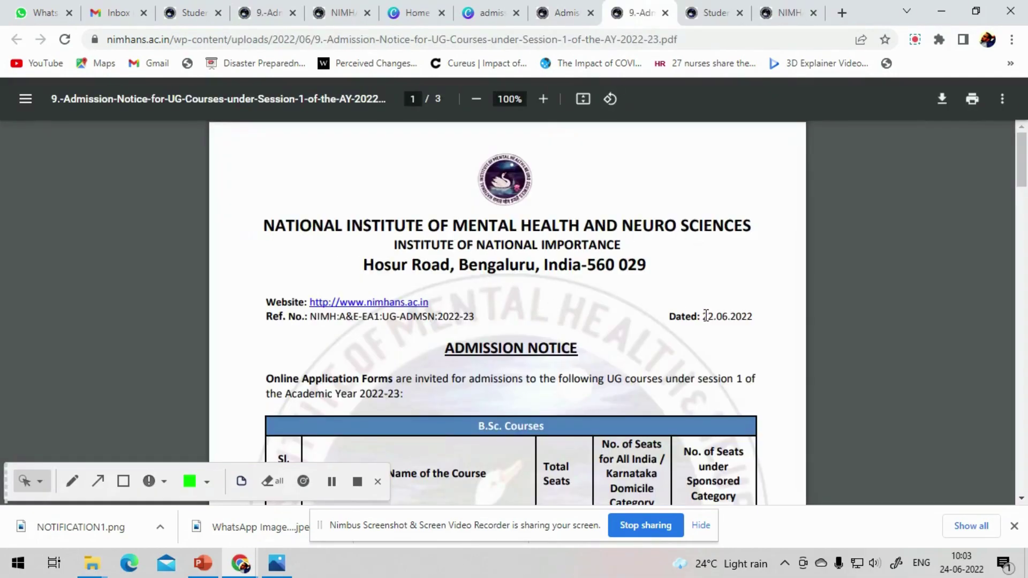
pyautogui.scroll(-3, 633, 338)
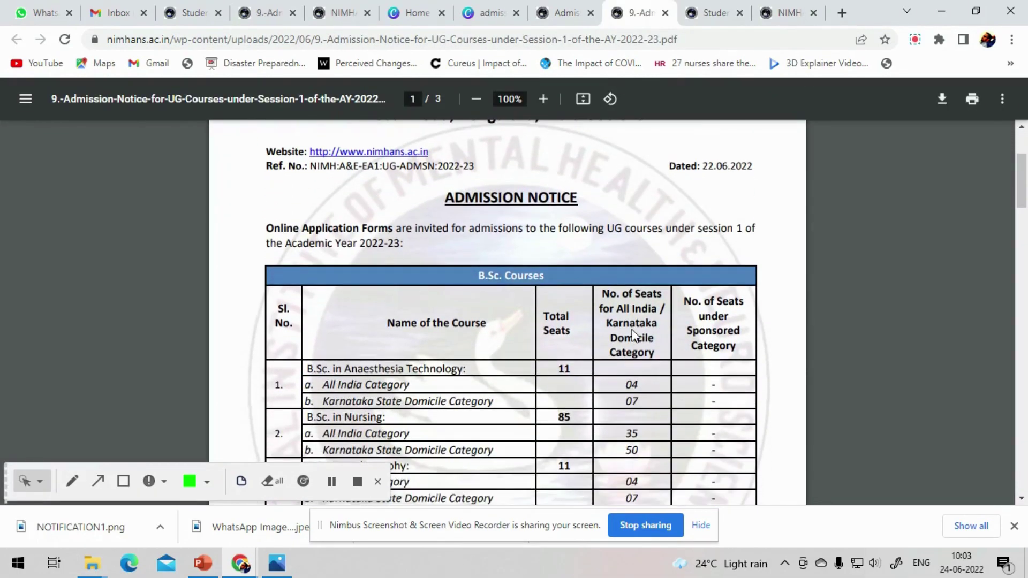
pyautogui.scroll(-2, 462, 310)
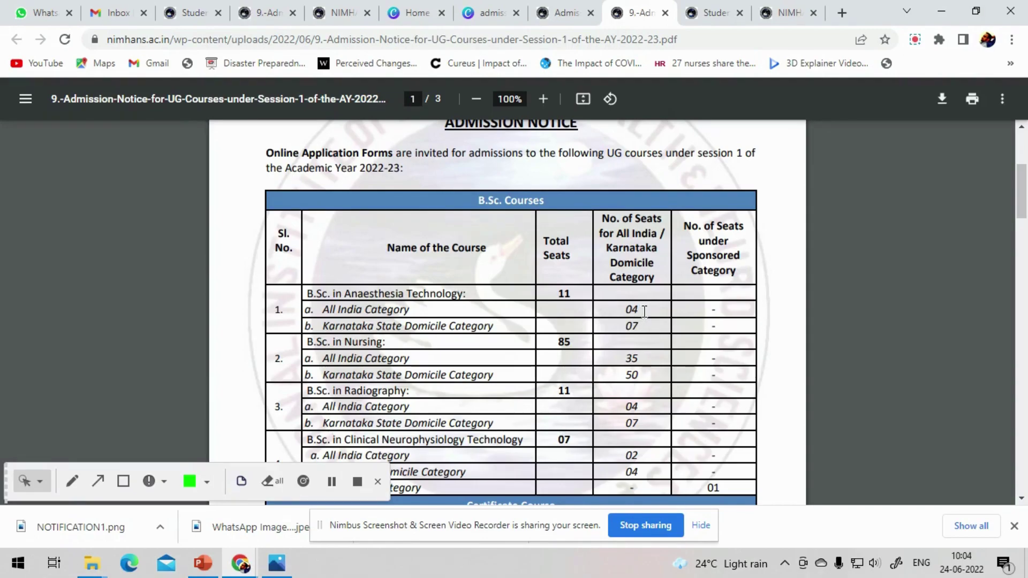
pyautogui.scroll(-2, 644, 311)
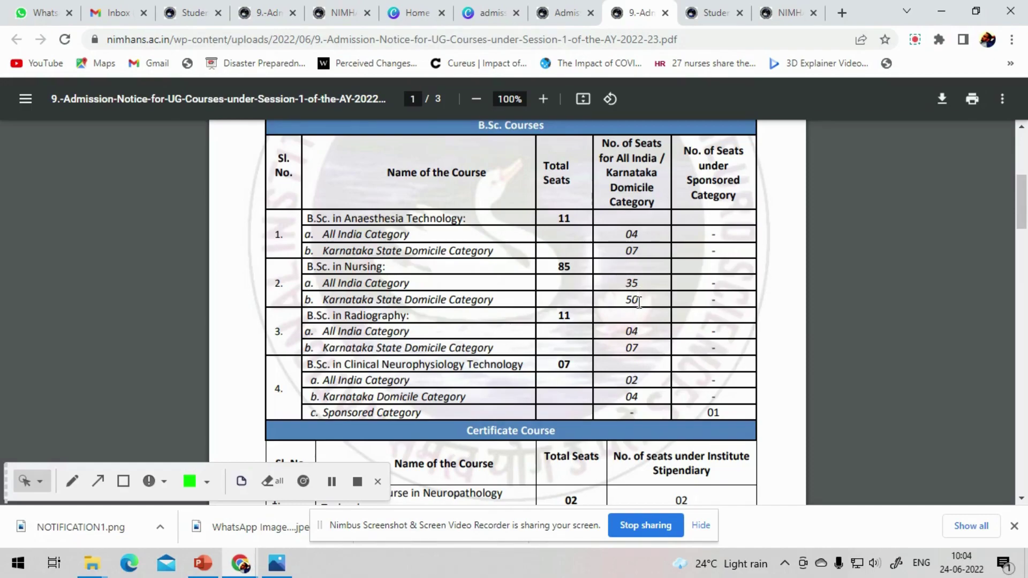
pyautogui.scroll(-1, 639, 303)
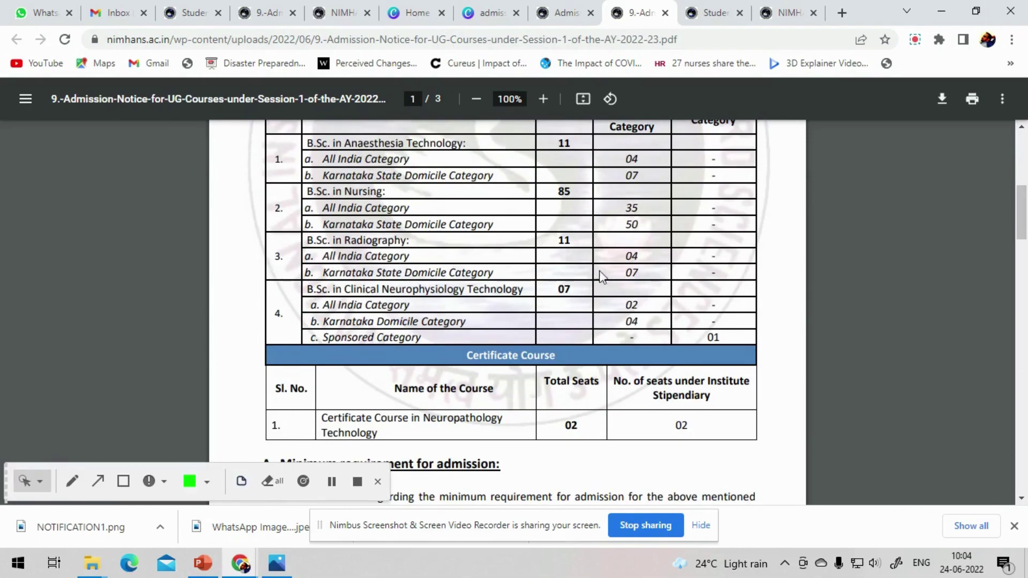
pyautogui.scroll(-1, 458, 315)
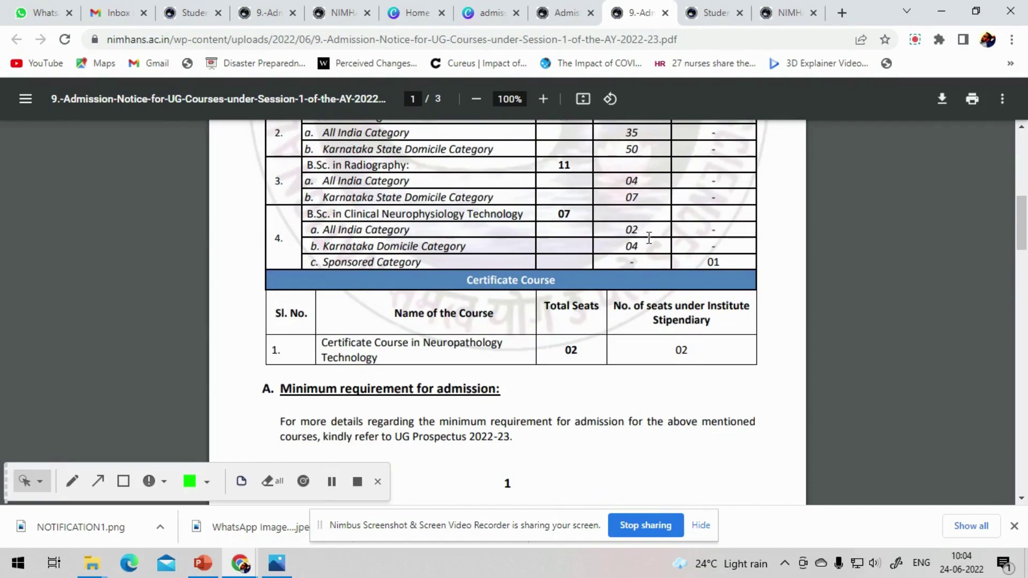
pyautogui.scroll(-2, 645, 244)
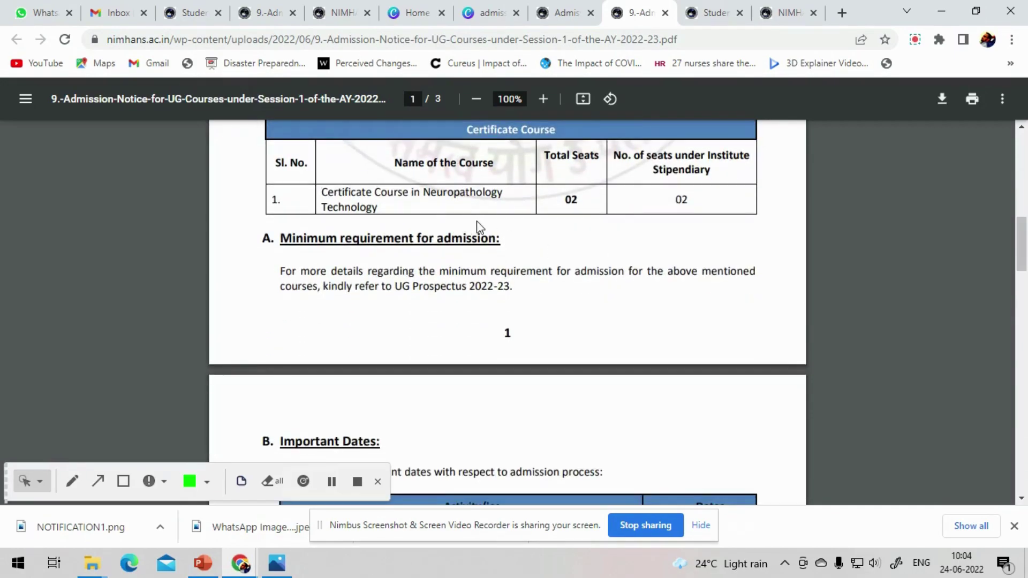
pyautogui.scroll(-5, 593, 224)
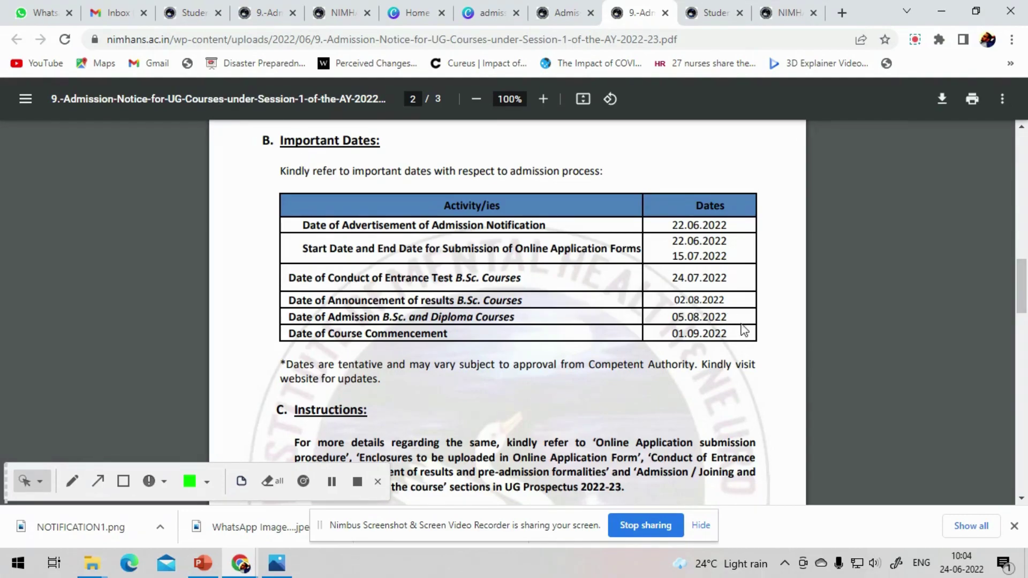
# Highlight the note that the entrance test is held in Bengaluru city only.
pyautogui.scroll(-4, 550, 356)
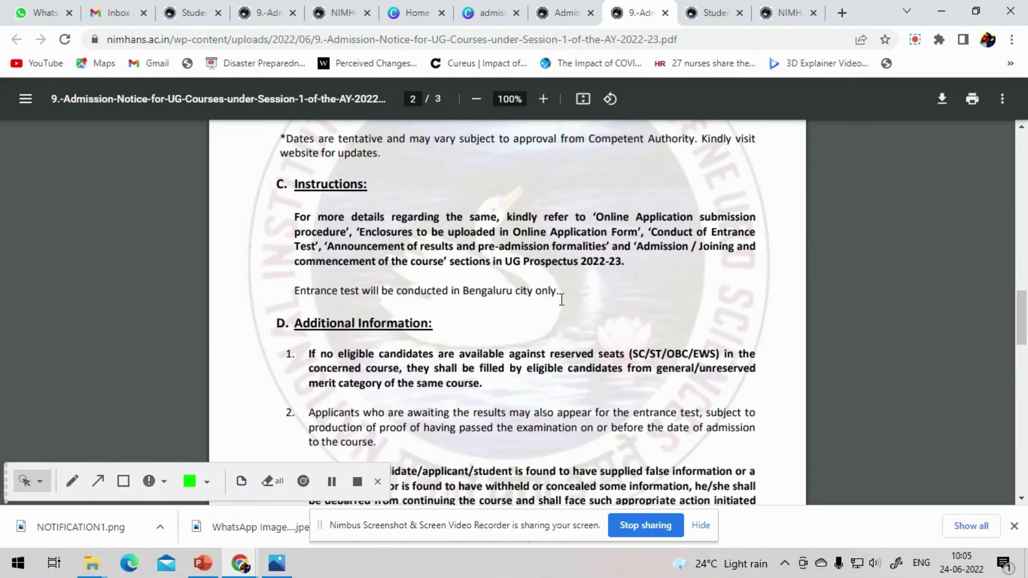
pyautogui.scroll(-1, 561, 299)
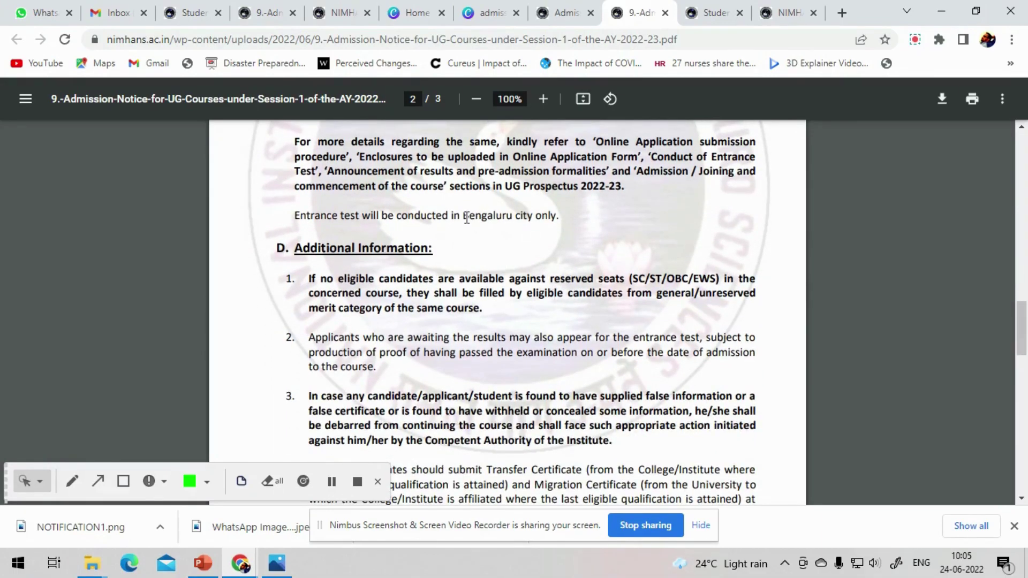
pyautogui.moveTo(463, 215); pyautogui.dragTo(560, 217)
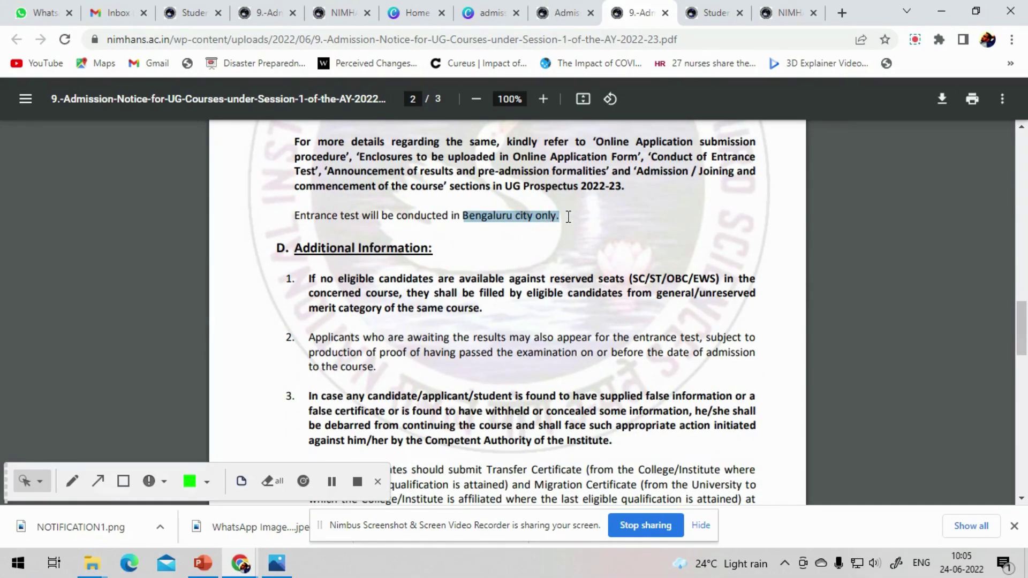
pyautogui.click(509, 262)
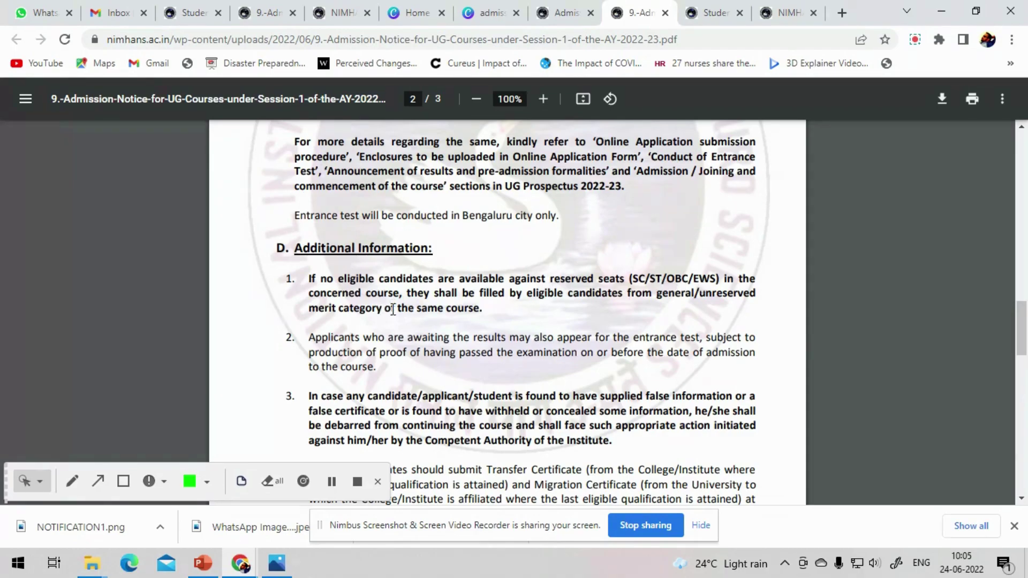
# Scroll to page 3 to read the Age Limit (B.Sc. 17–25 years) and Contact Information.
pyautogui.scroll(-3, 480, 308)
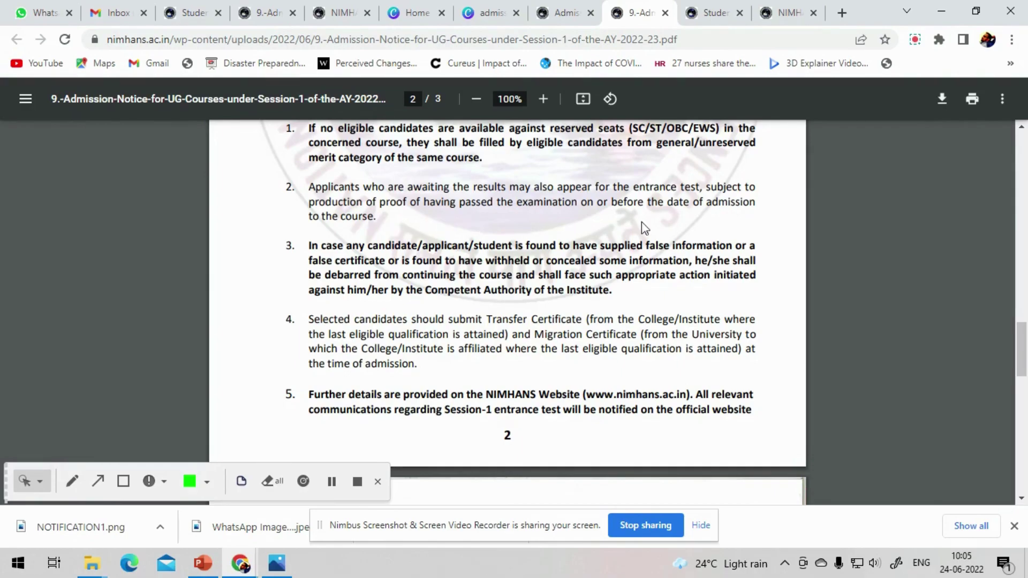
pyautogui.scroll(-1, 649, 226)
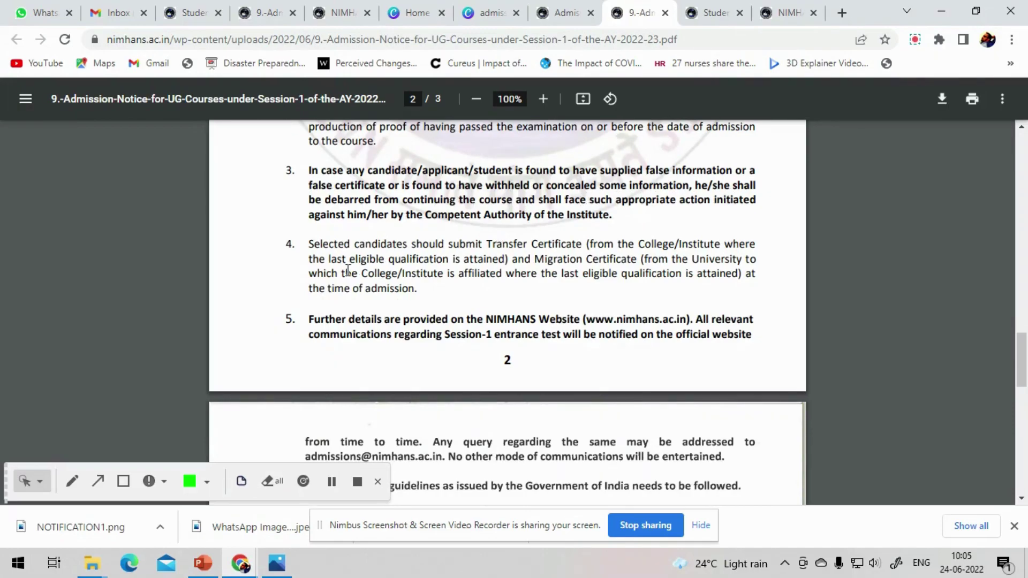
pyautogui.scroll(-1, 348, 271)
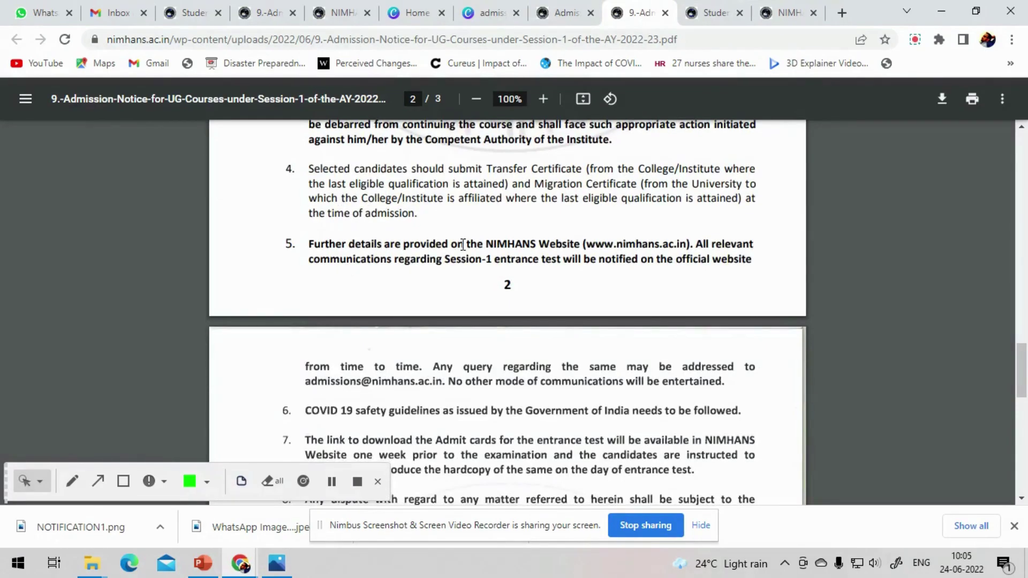
pyautogui.scroll(-3, 632, 252)
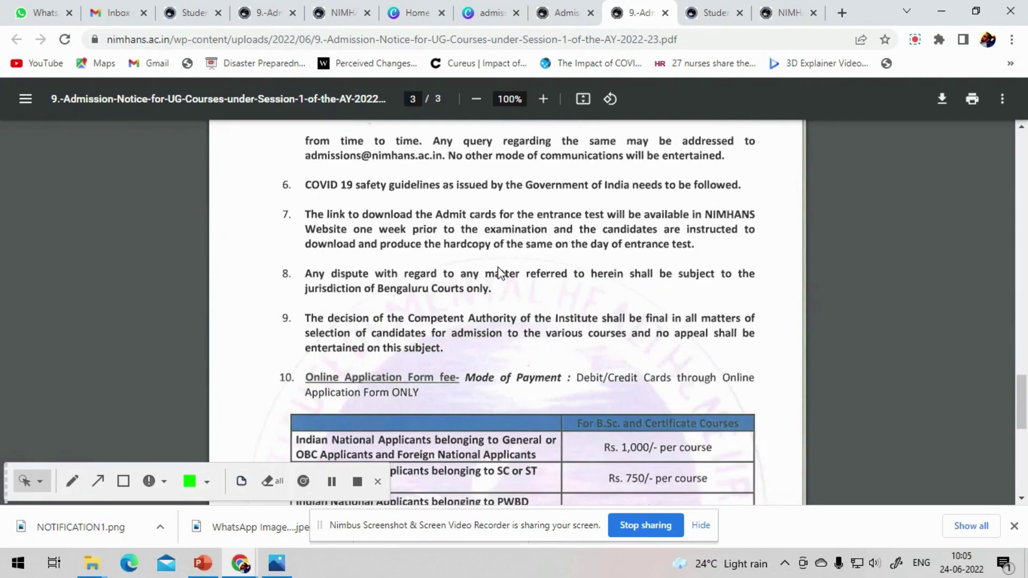
pyautogui.scroll(-3, 498, 273)
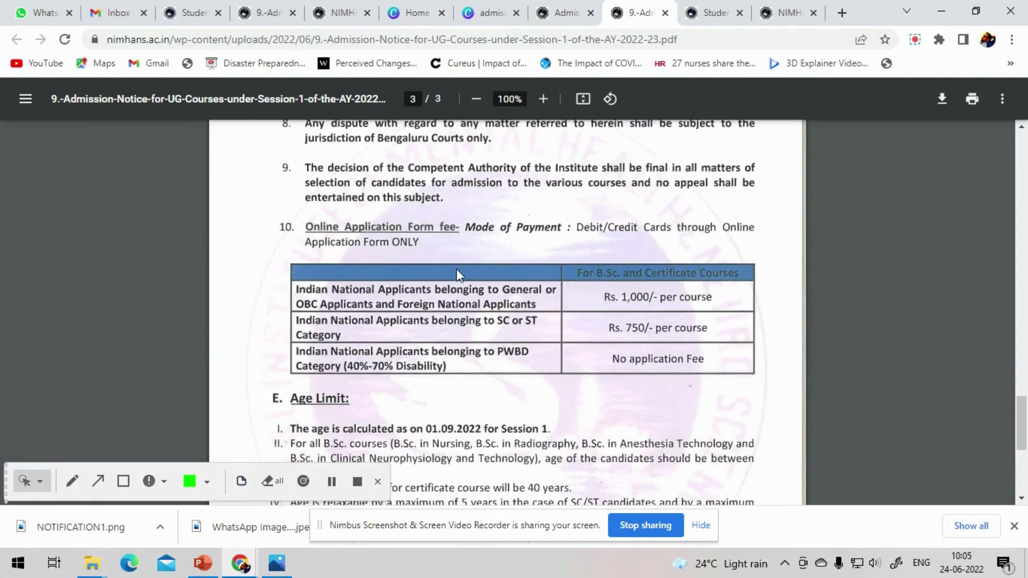
pyautogui.scroll(-1, 456, 271)
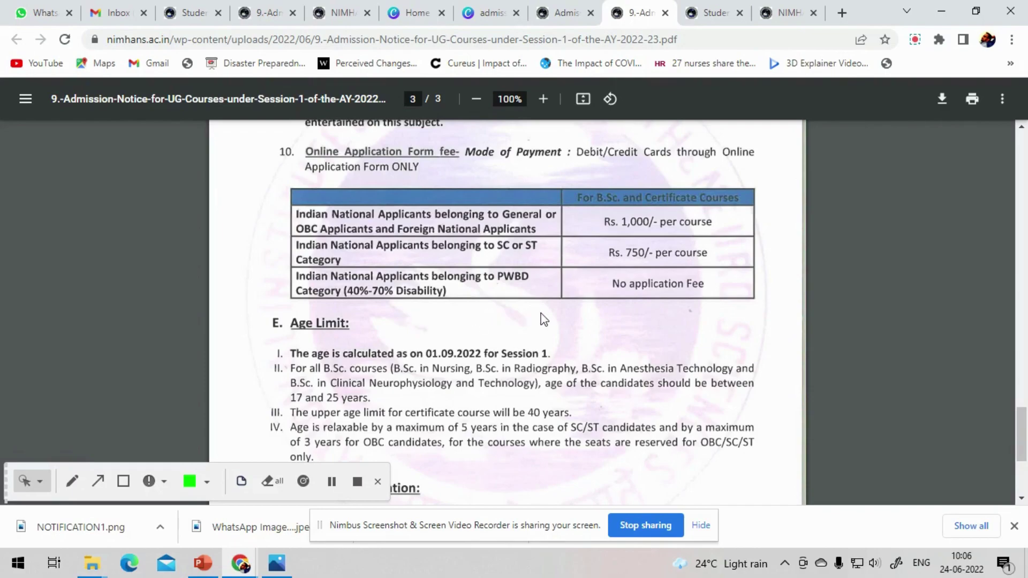
pyautogui.scroll(-3, 544, 319)
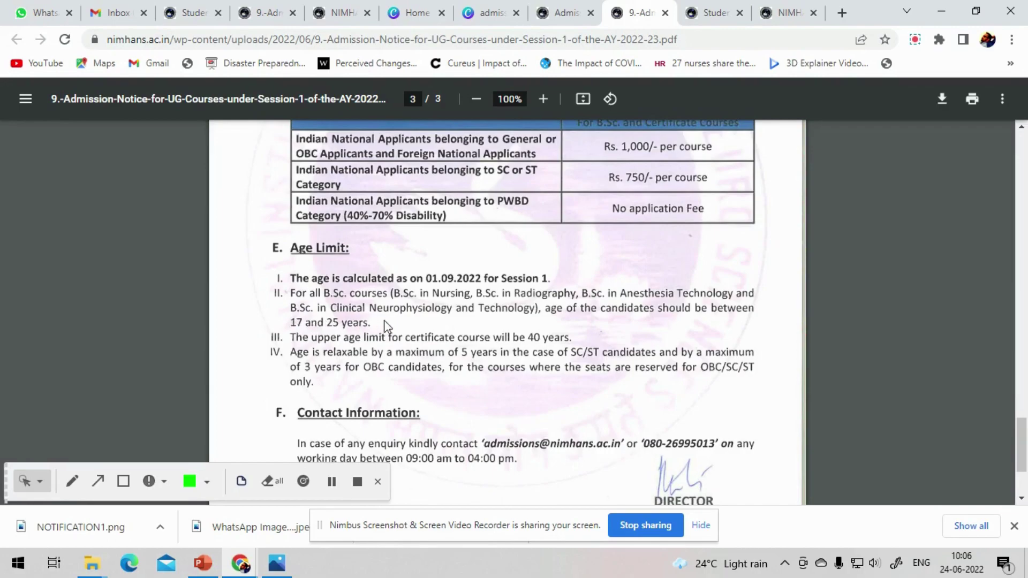
pyautogui.scroll(-3, 296, 327)
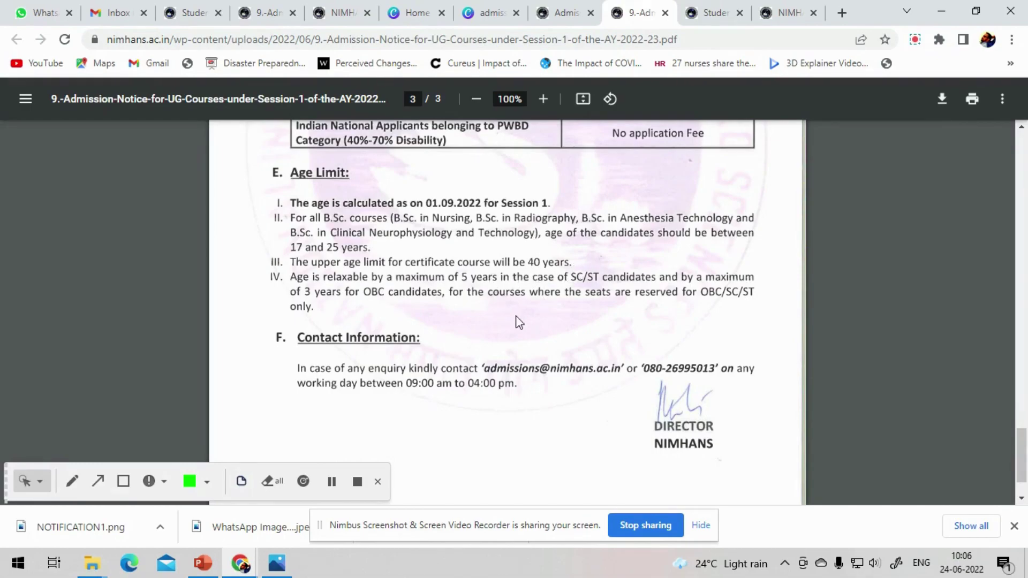
pyautogui.scroll(-3, 518, 322)
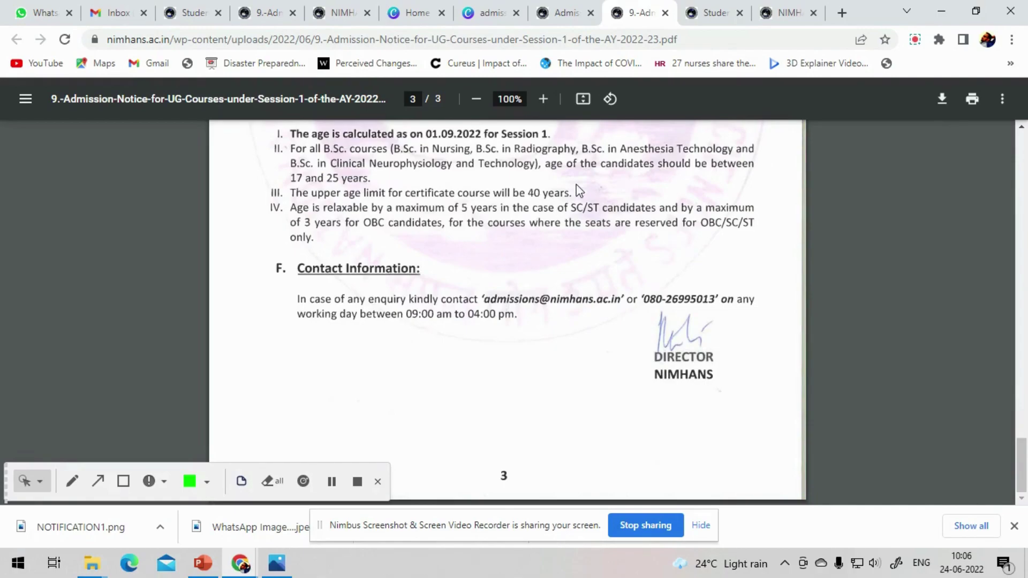
# Switch to the UG Prospectus 2022-23 and skim through its contents up to page 8.
pyautogui.click(780, 15)
pyautogui.scroll(-10, 583, 348)
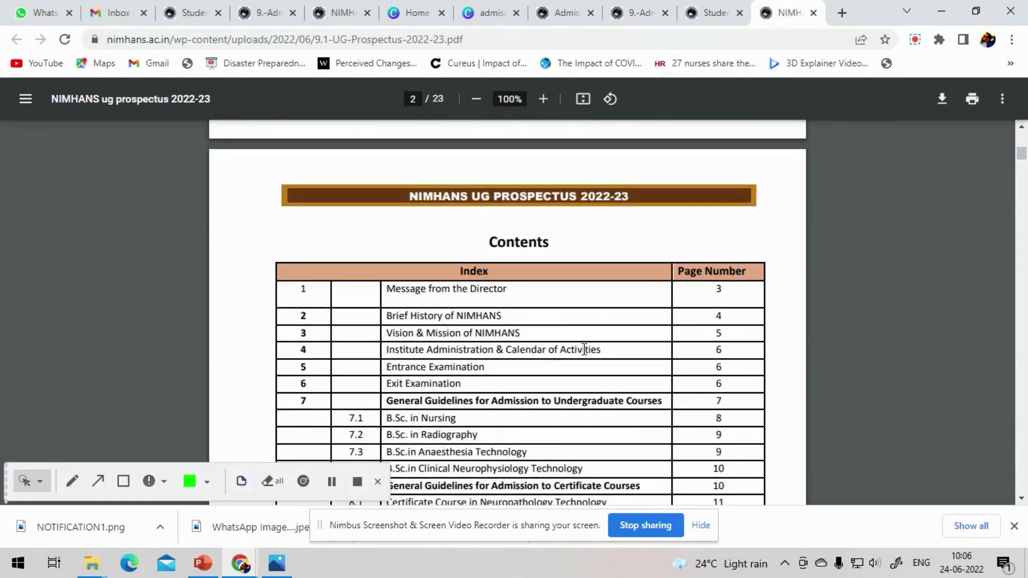
pyautogui.scroll(-20, 584, 349)
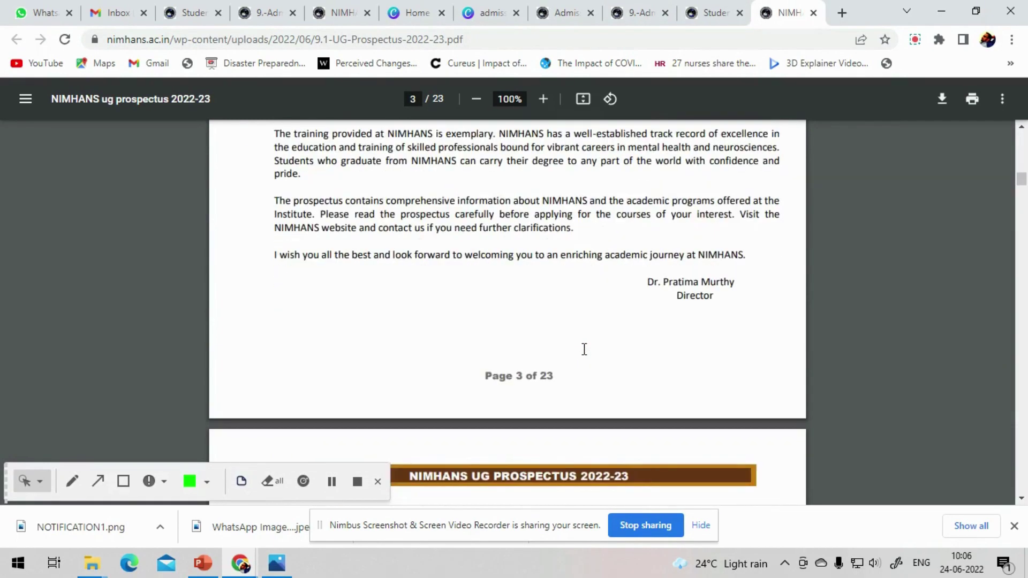
pyautogui.scroll(-20, 584, 349)
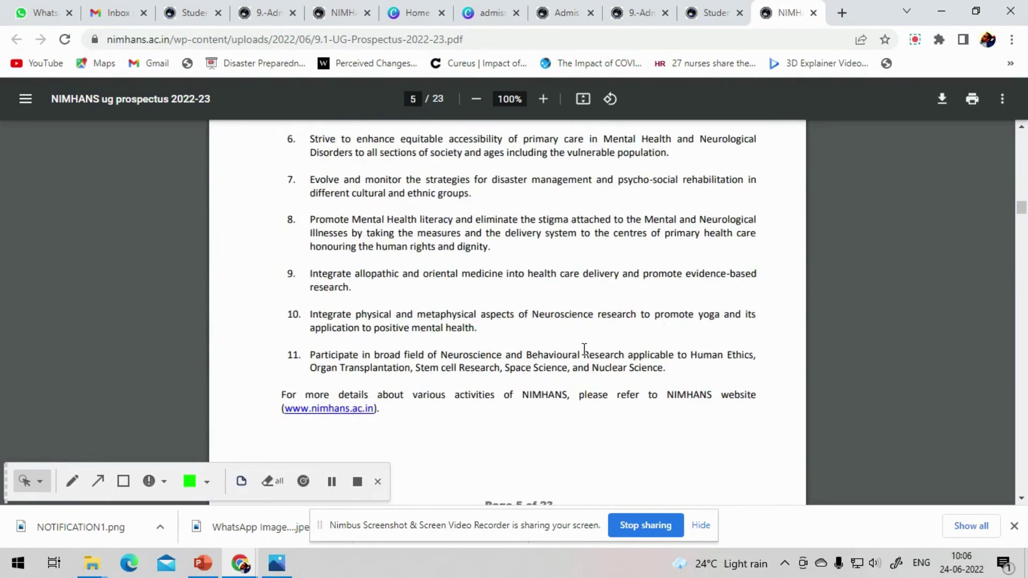
pyautogui.scroll(-20, 584, 349)
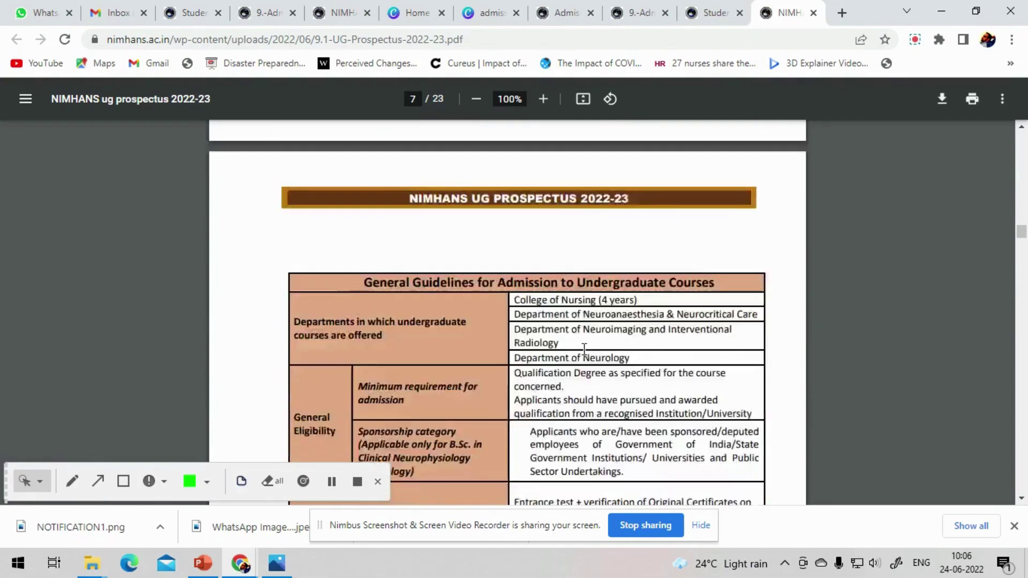
pyautogui.scroll(-7, 584, 349)
pyautogui.scroll(-5, 584, 349)
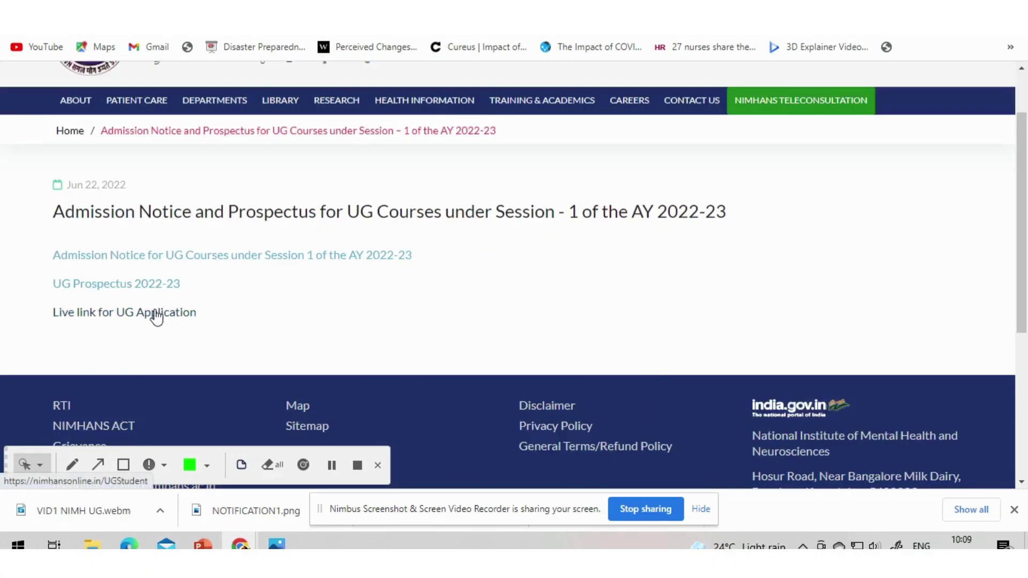
# Open the 'Live link for UG Application', read the Instructions for Candidates, and proceed to registration.
pyautogui.click(156, 316)
pyautogui.scroll(-3, 539, 255)
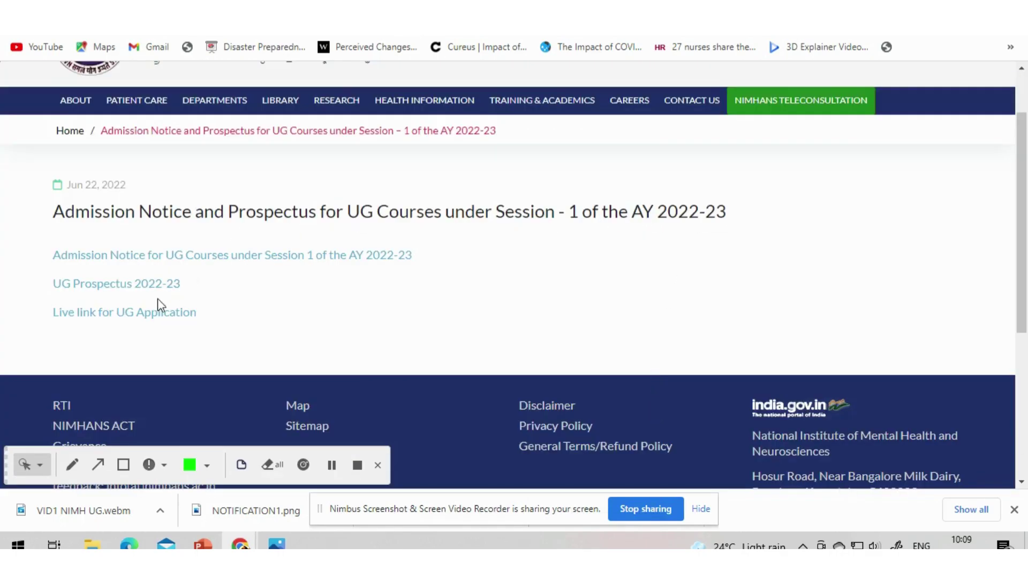
pyautogui.click(156, 316)
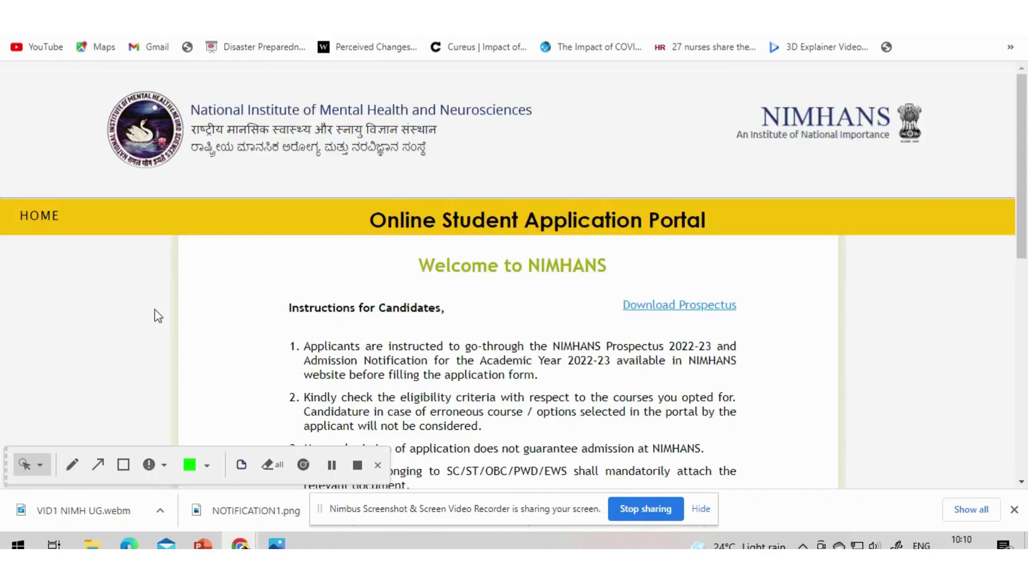
pyautogui.scroll(-3, 539, 255)
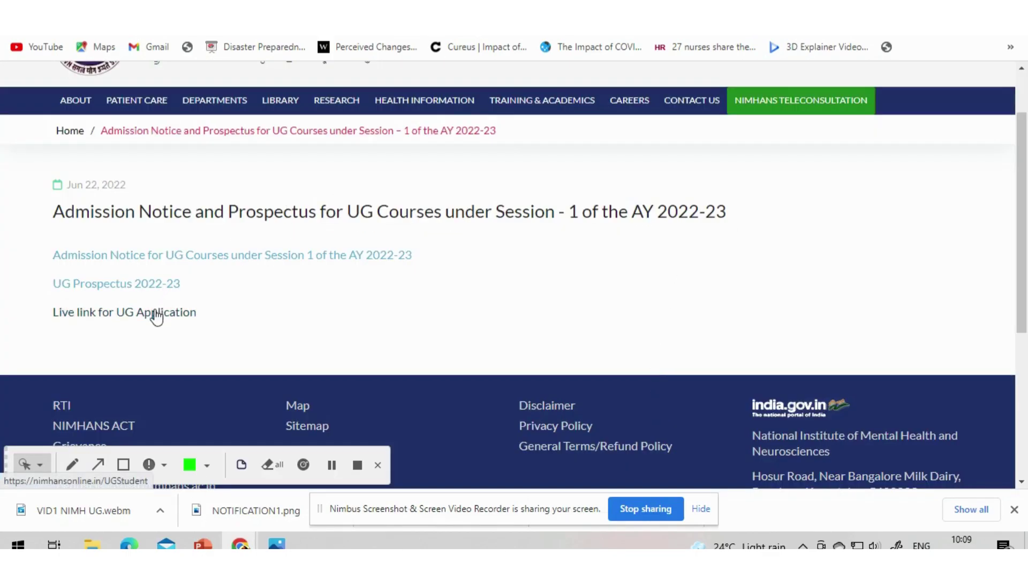
pyautogui.click(156, 314)
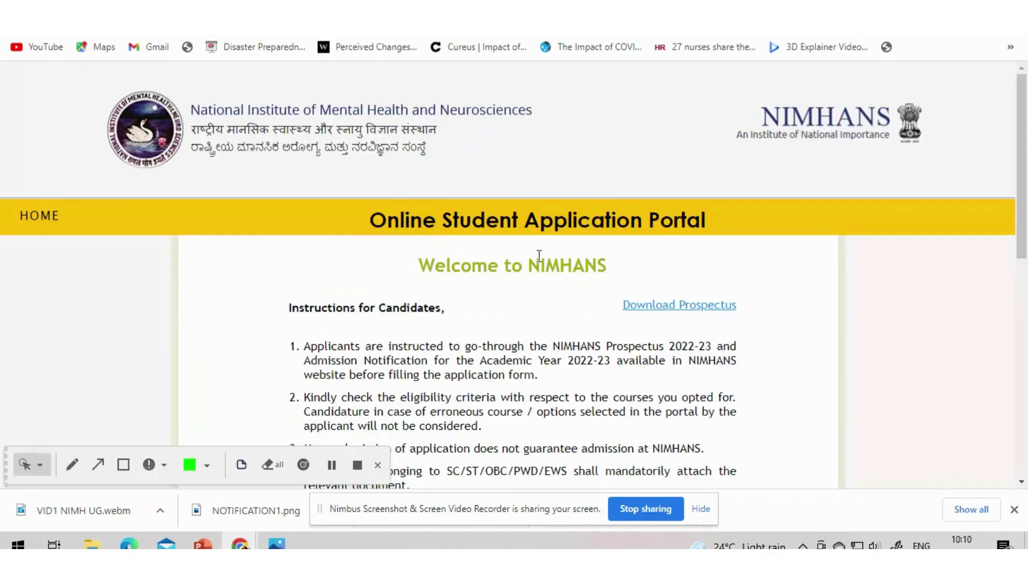
pyautogui.scroll(-3, 539, 255)
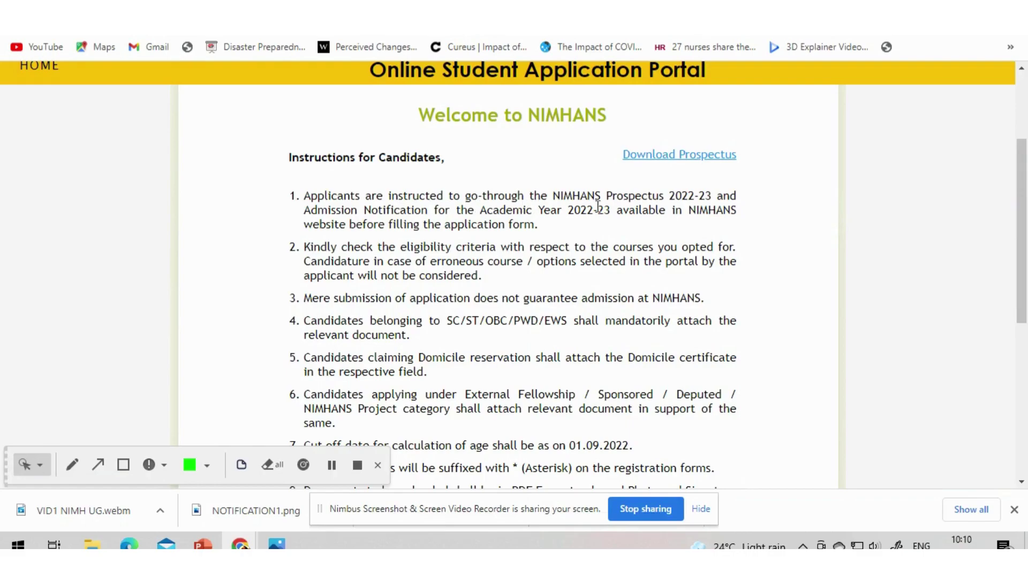
pyautogui.scroll(-2, 629, 236)
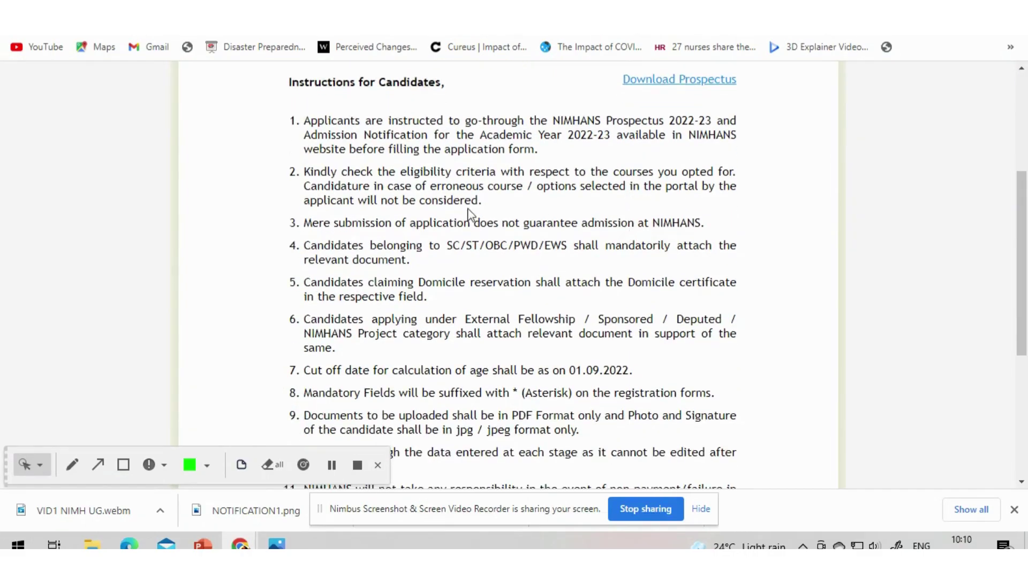
pyautogui.scroll(-2, 590, 192)
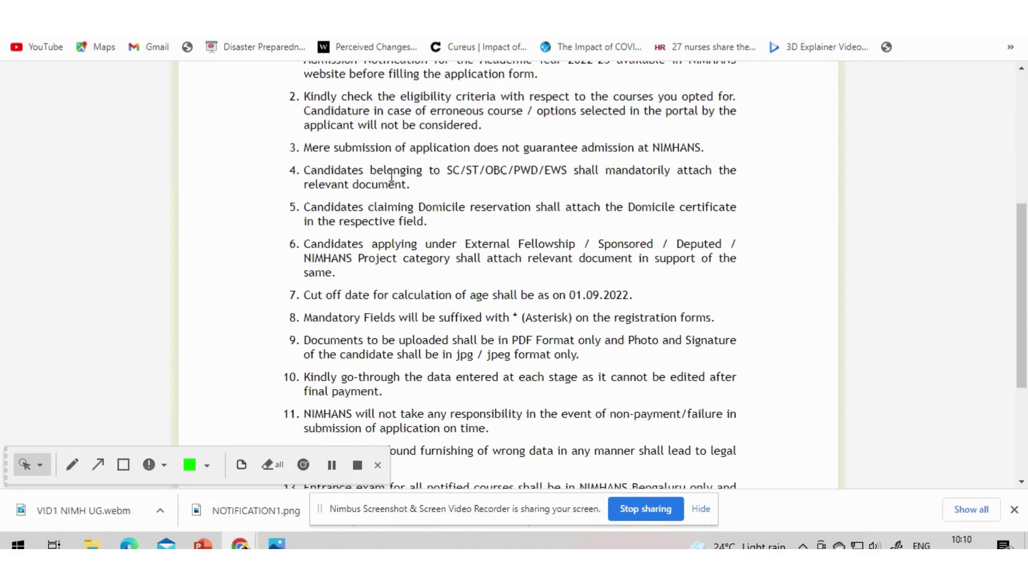
pyautogui.scroll(-5, 401, 167)
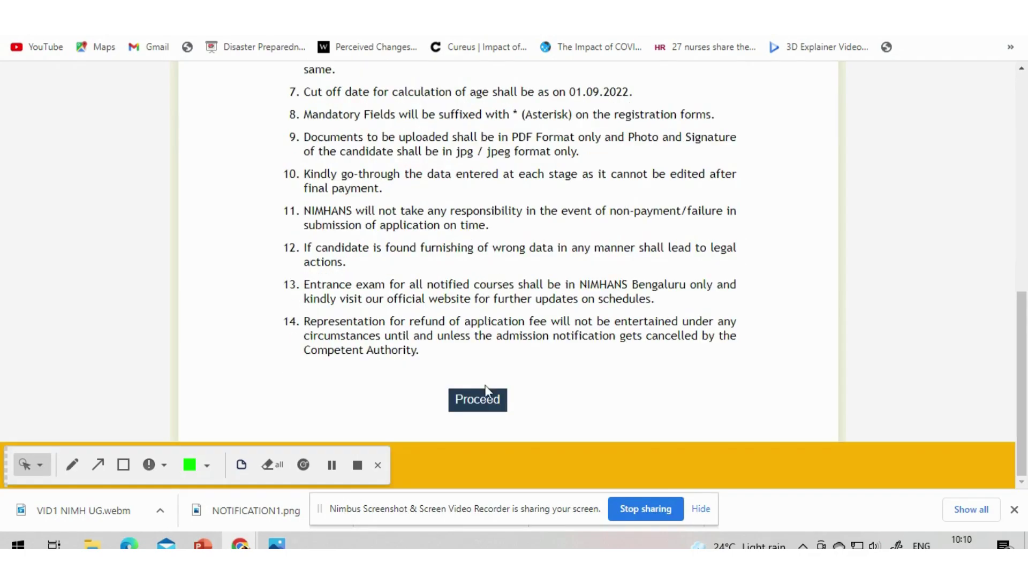
pyautogui.click(482, 399)
# Set Title to Mr. and enter the applicant's first, middle and last names.
pyautogui.scroll(-2, 390, 326)
pyautogui.scroll(-1, 391, 319)
pyautogui.click(329, 209)
pyautogui.click(316, 238)
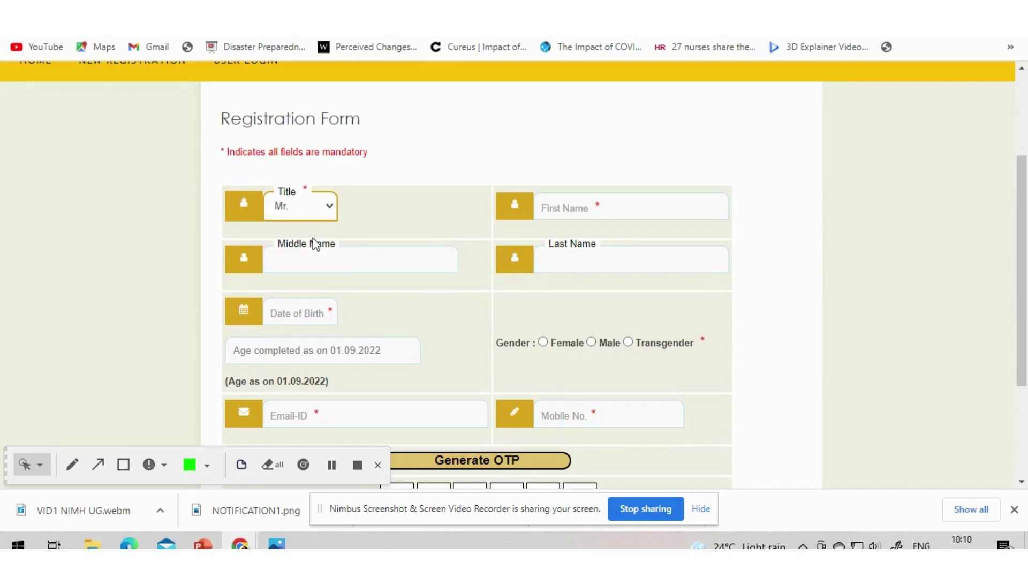
pyautogui.click(552, 208)
pyautogui.write('Dadfadfaf')
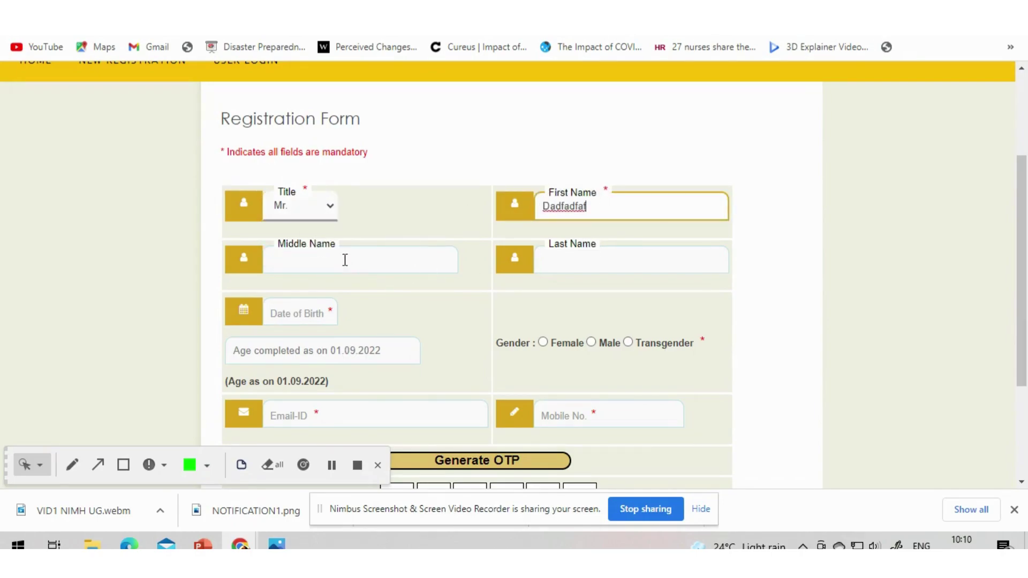
pyautogui.click(344, 259)
pyautogui.write('afaffa')
pyautogui.click(534, 268)
pyautogui.write('sadfsdfsdF')
# Set the date of birth to 04/09/2002 in the calendar.
pyautogui.scroll(-1, 394, 287)
pyautogui.click(310, 239)
pyautogui.click(410, 265)
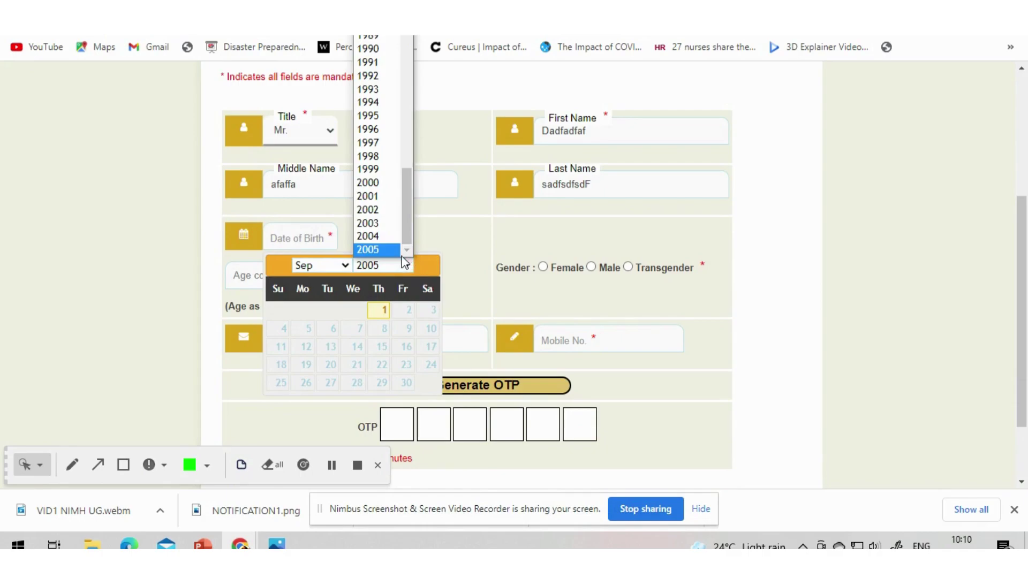
pyautogui.click(374, 209)
pyautogui.click(366, 317)
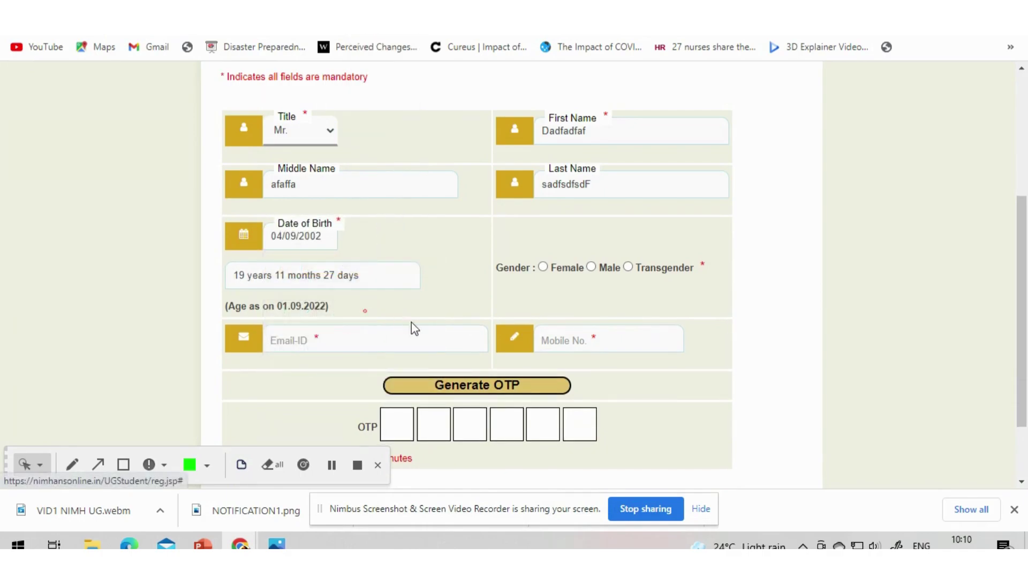
# Enter the e-mail and mobile, generate an OTP, and enter the received code.
pyautogui.click(423, 337)
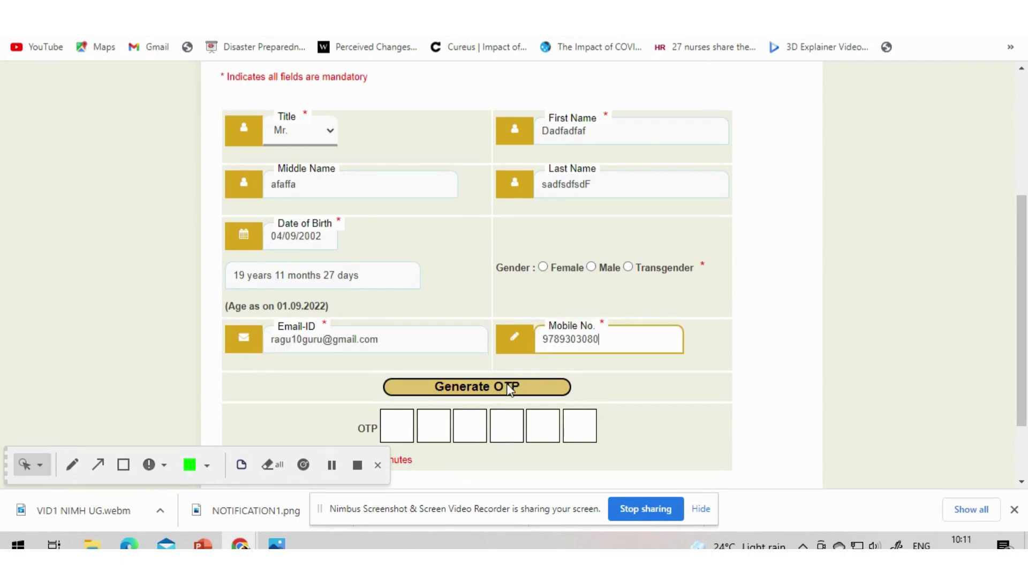
pyautogui.click(509, 388)
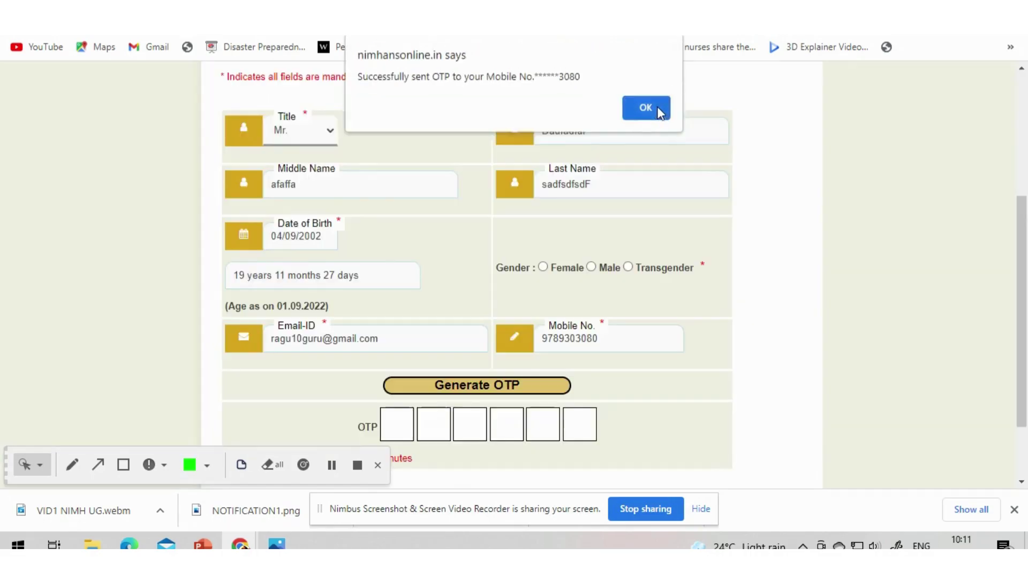
pyautogui.click(658, 108)
pyautogui.click(397, 426)
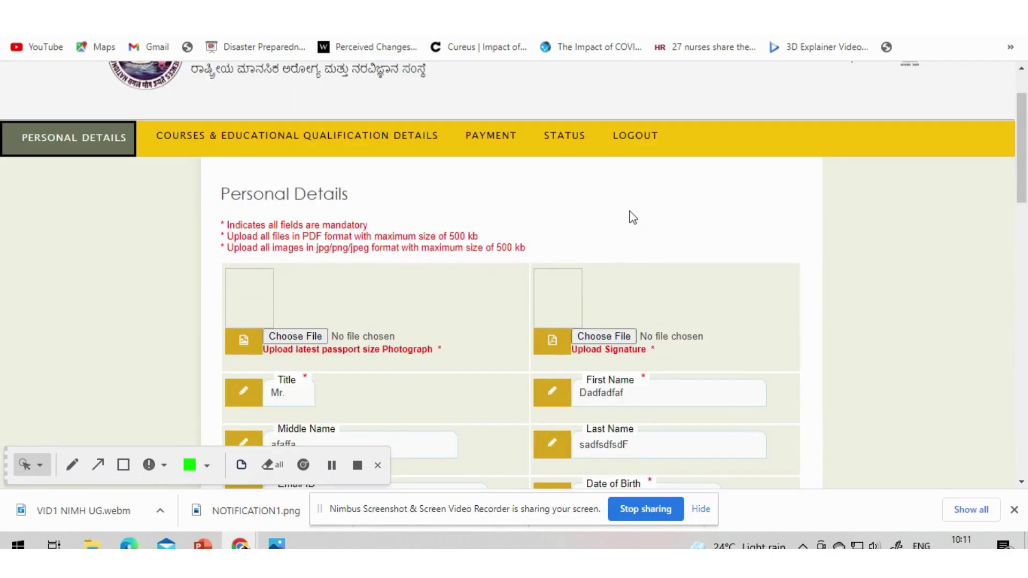
# Upload the passport-size photograph from the Desktop folder.
pyautogui.scroll(-1, 632, 217)
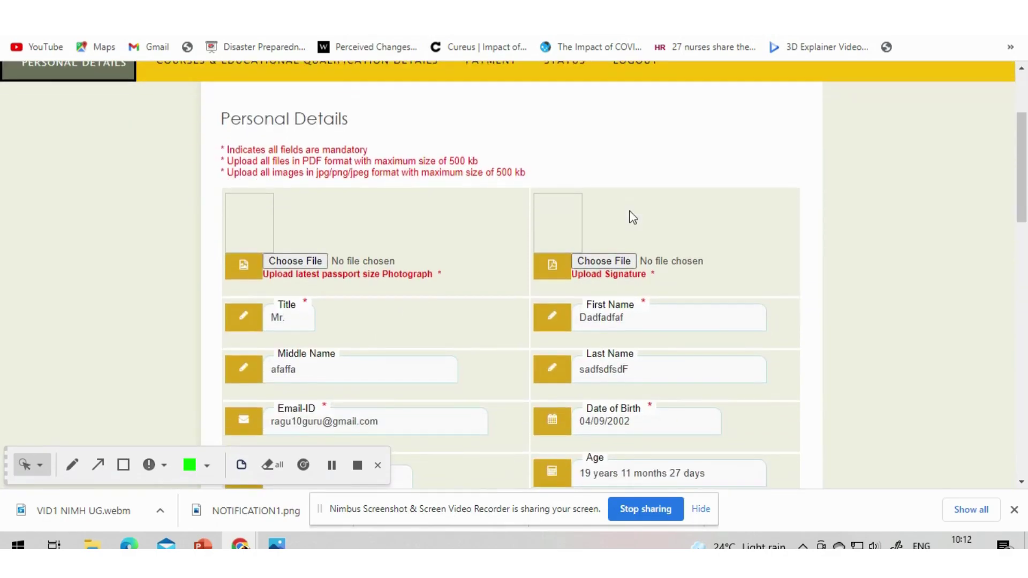
pyautogui.click(295, 261)
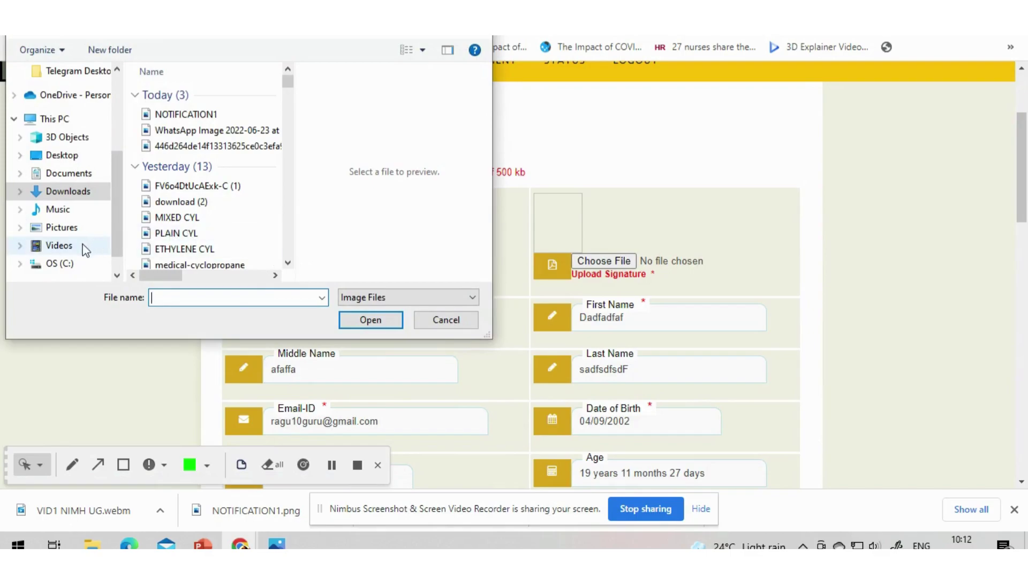
pyautogui.click(75, 156)
pyautogui.scroll(-5, 225, 188)
pyautogui.scroll(-10, 226, 189)
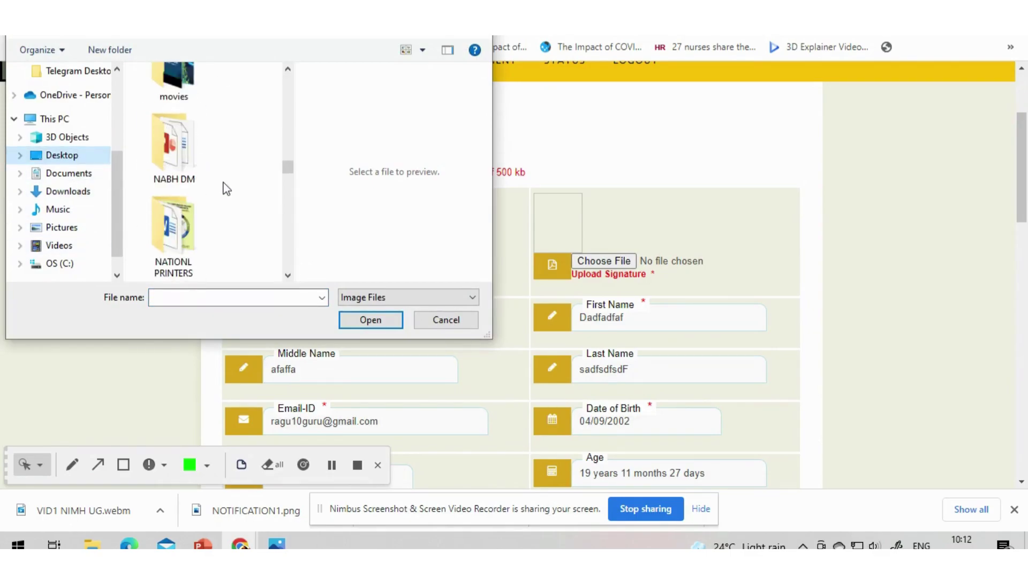
pyautogui.scroll(-10, 227, 189)
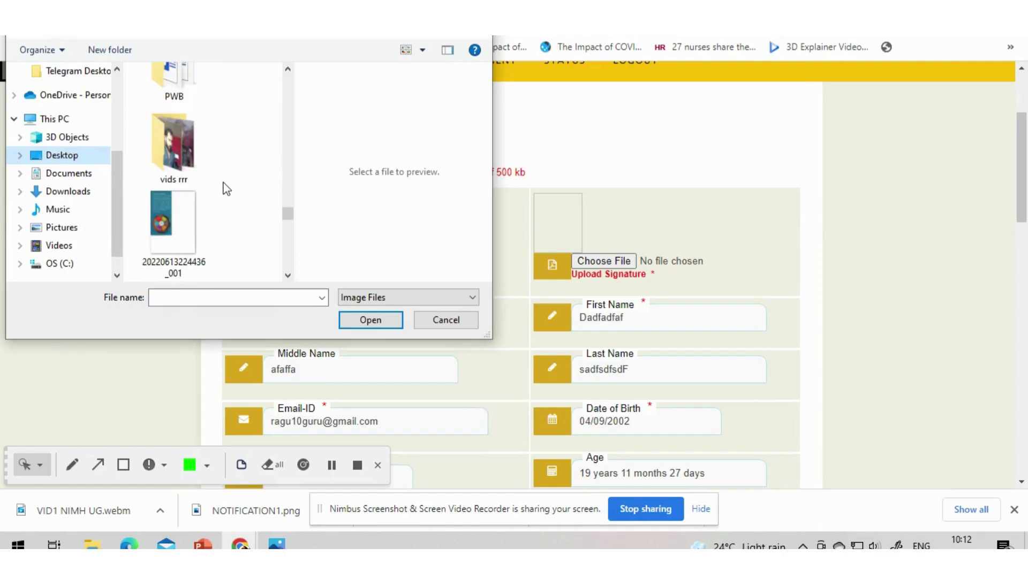
pyautogui.click(174, 236)
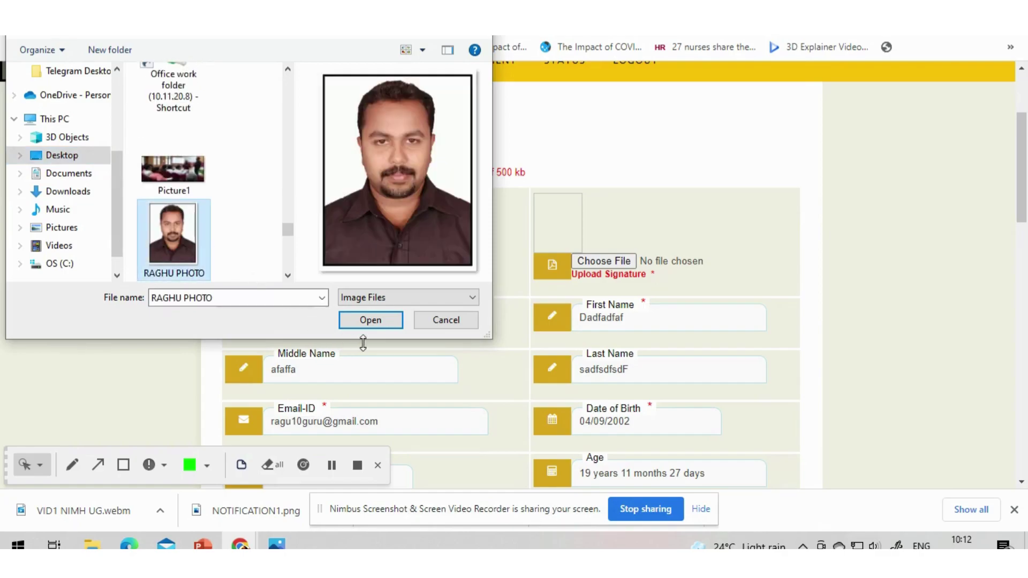
pyautogui.click(370, 320)
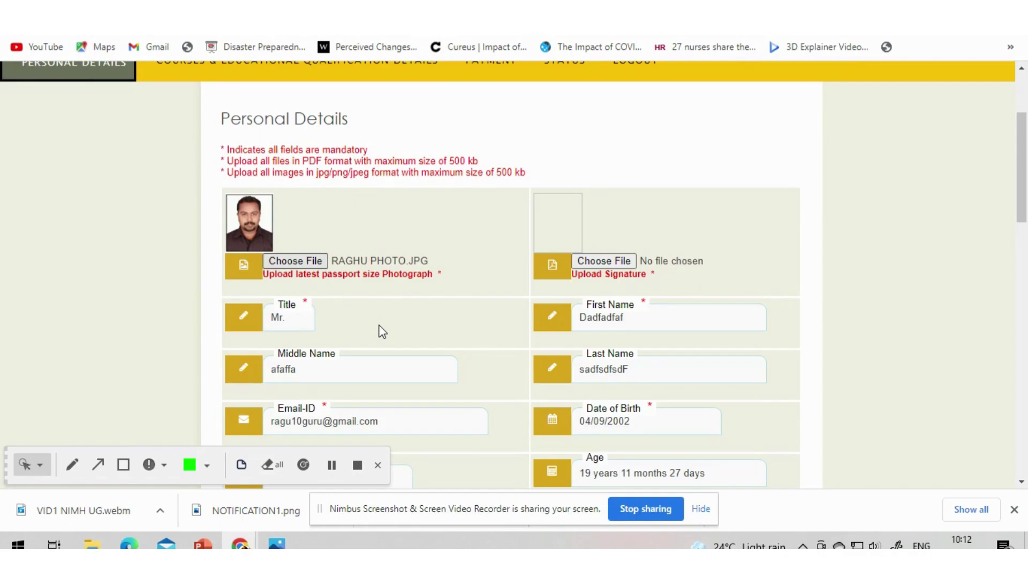
# Upload the signature image from the Desktop folder.
pyautogui.click(603, 261)
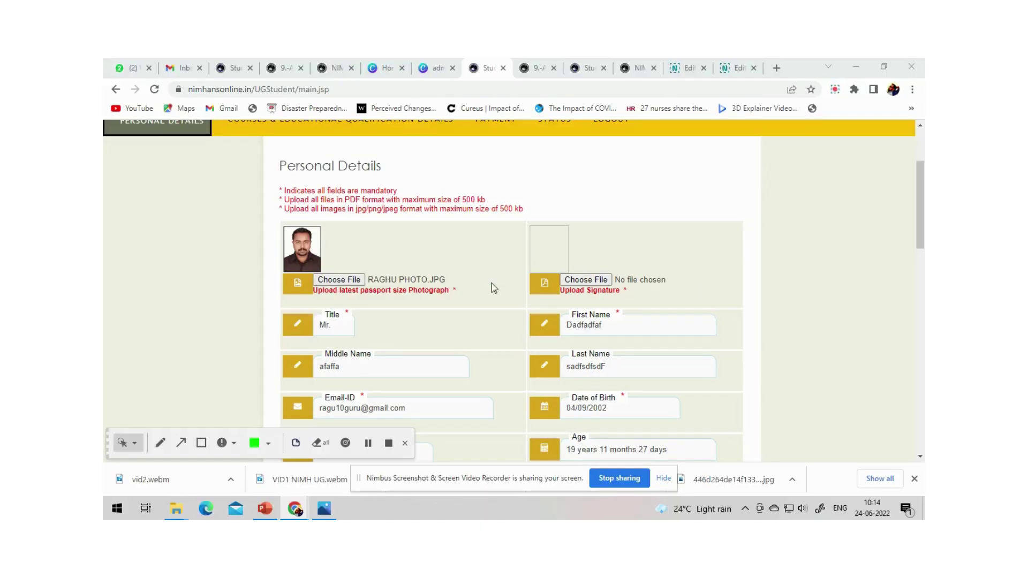
pyautogui.click(575, 279)
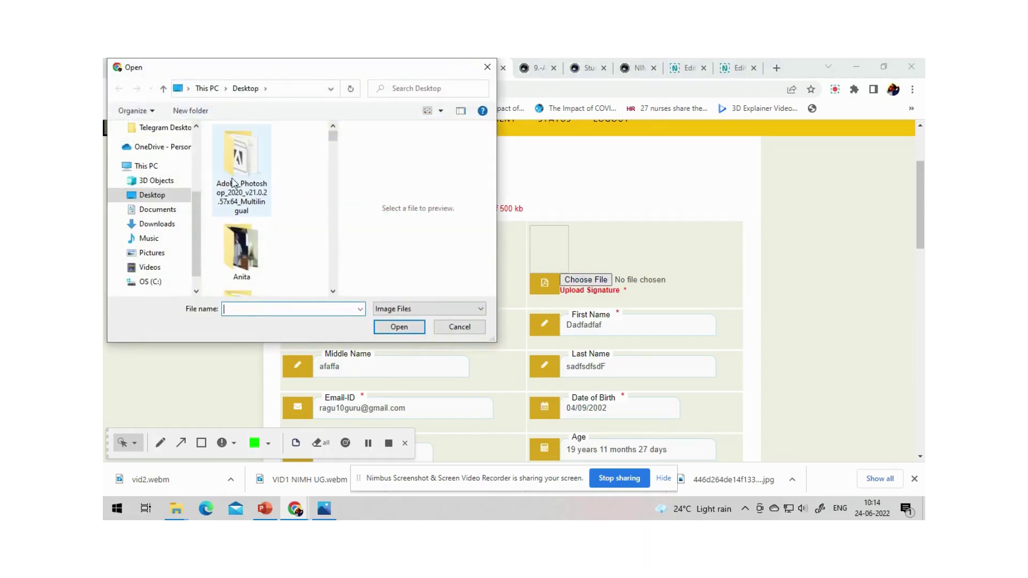
pyautogui.click(256, 244)
pyautogui.press('r')
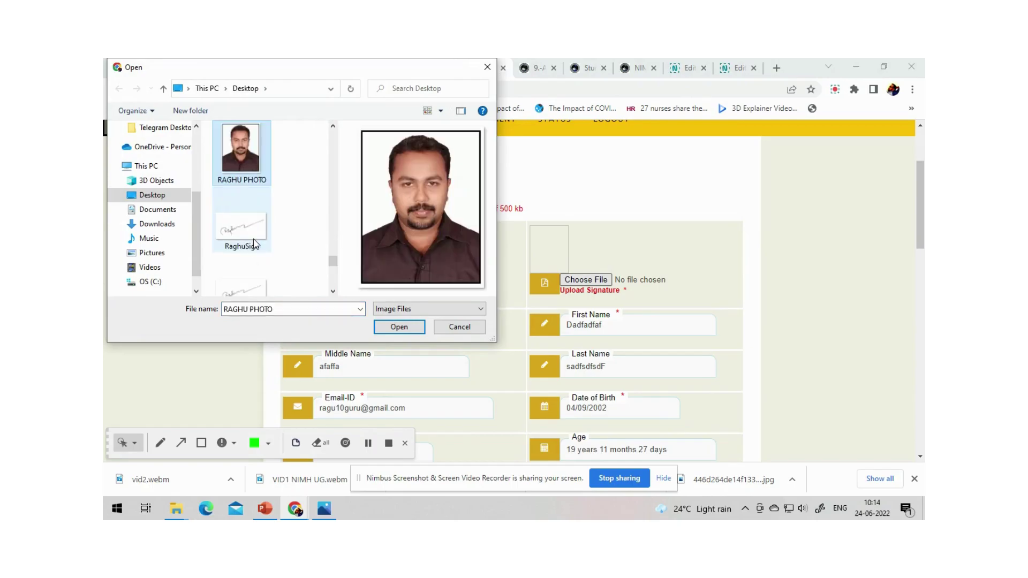
pyautogui.click(248, 235)
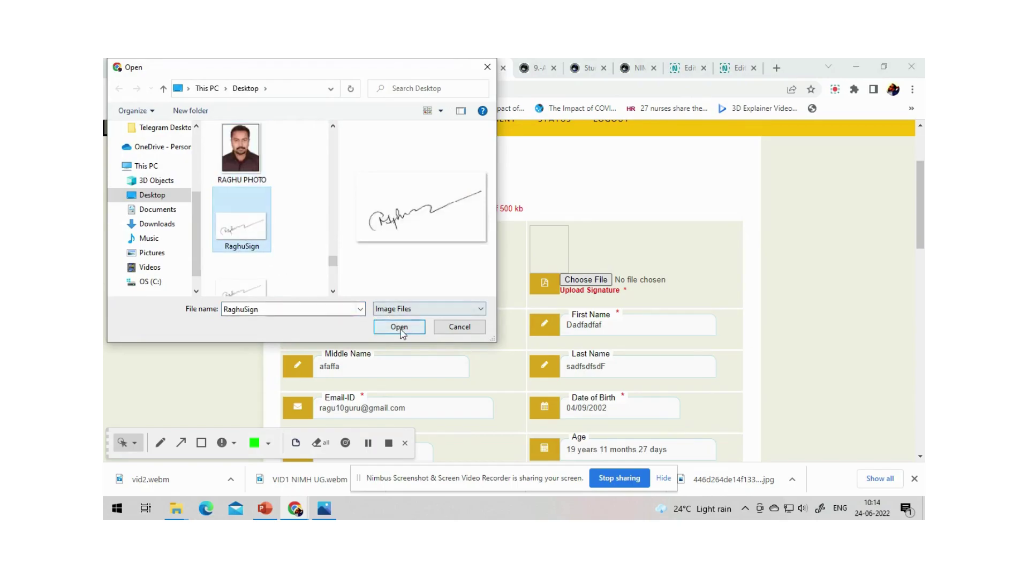
pyautogui.click(399, 327)
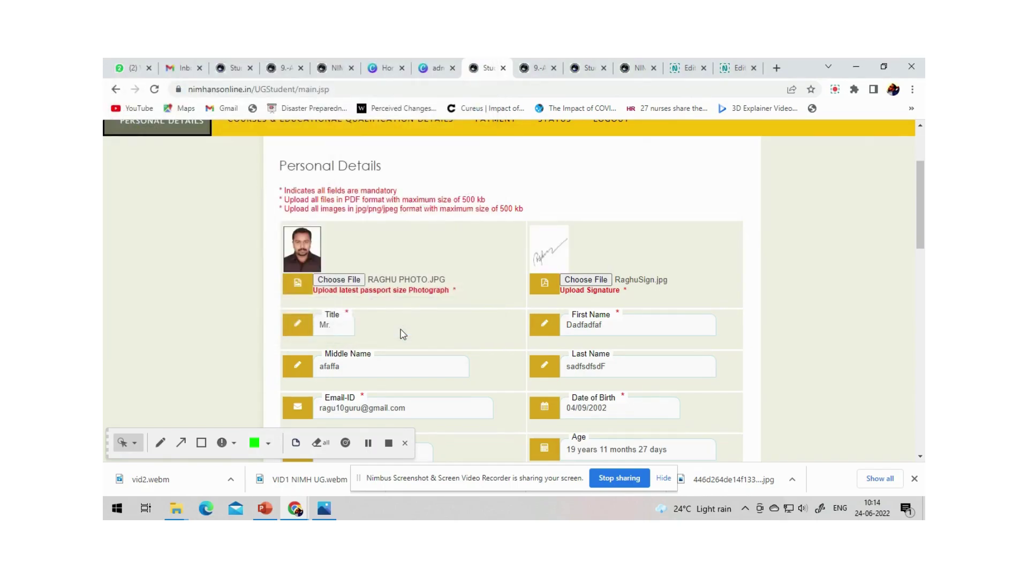
# Enter the father's, mother's and guardian's names.
pyautogui.scroll(-3, 403, 333)
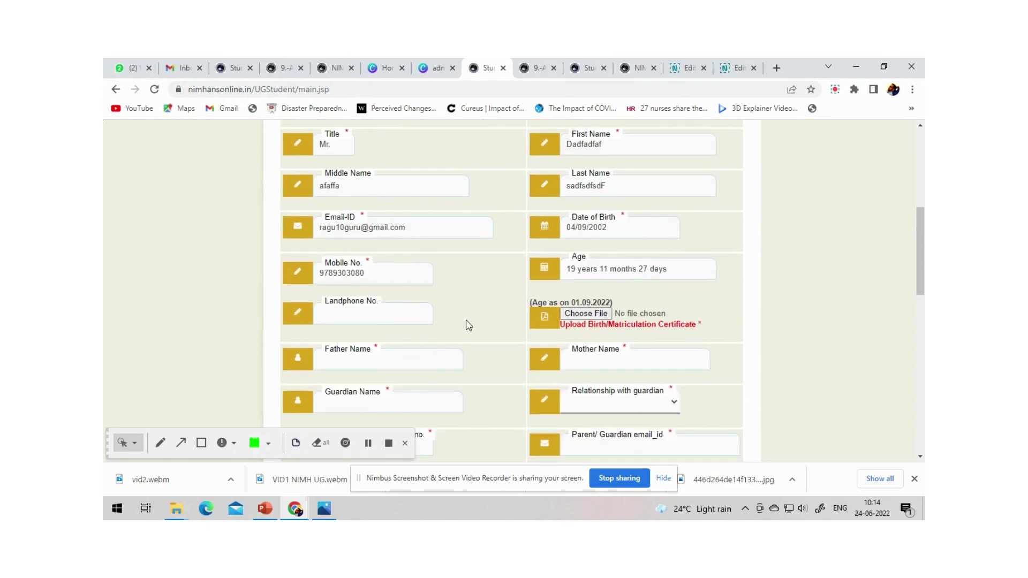
pyautogui.scroll(-1, 466, 324)
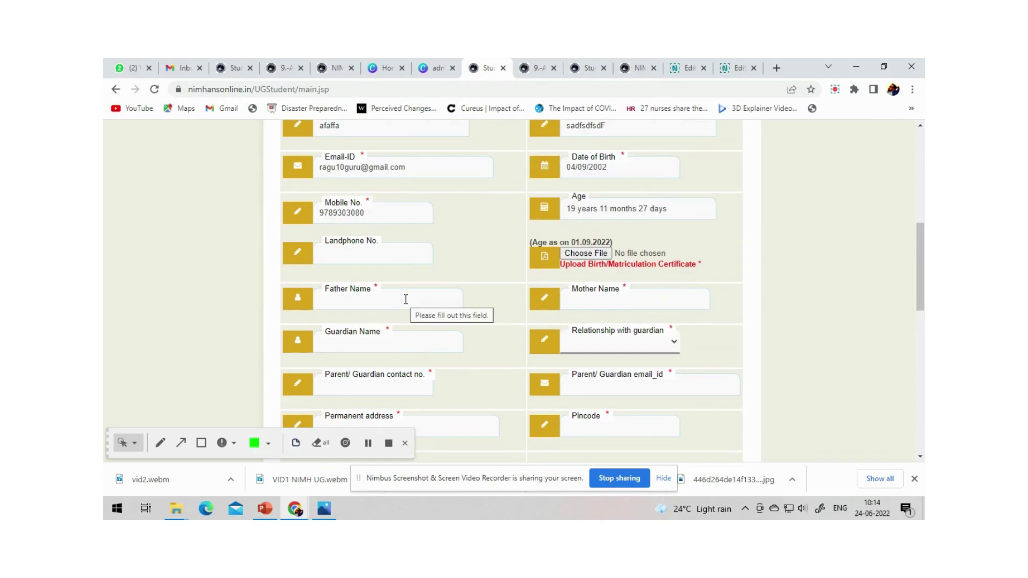
pyautogui.click(405, 299)
pyautogui.write('fsgsgdsDGSdg')
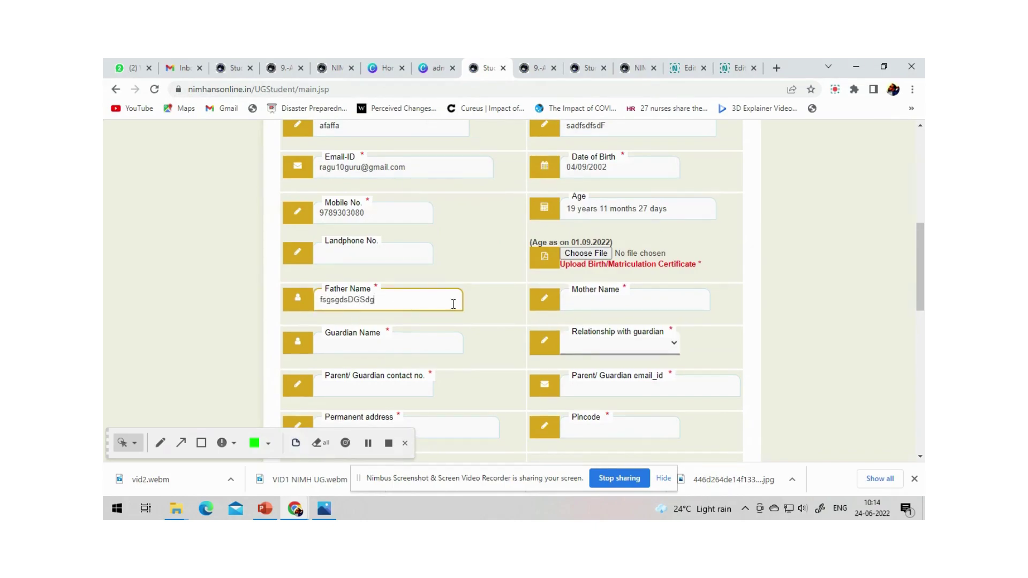
pyautogui.click(586, 306)
pyautogui.write('sdsdsdgsdgsd')
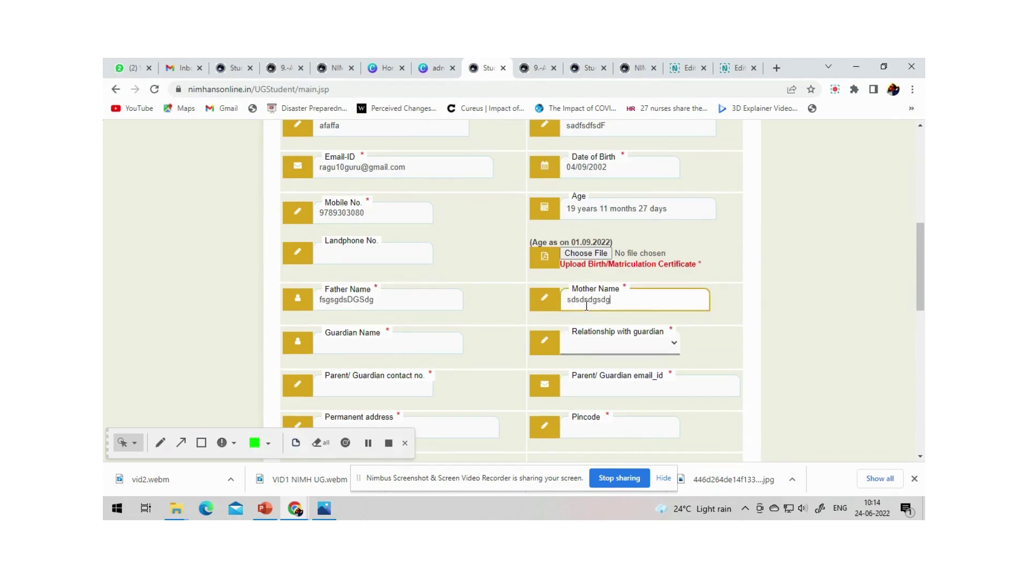
pyautogui.click(414, 347)
pyautogui.write('sdsdsdgsgsfg')
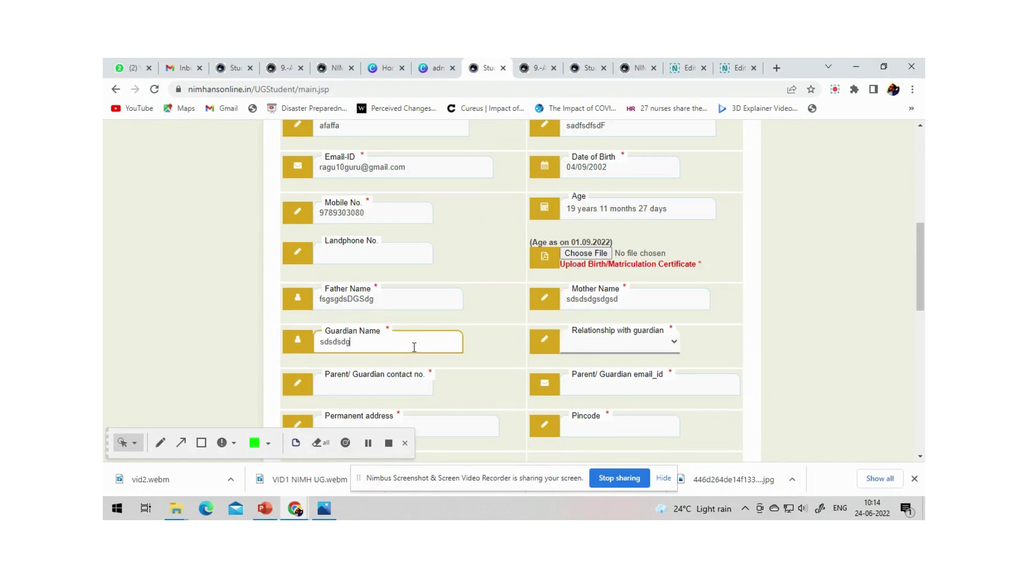
# Set the guardian relationship to Father and start the parent/guardian contact number.
pyautogui.click(673, 342)
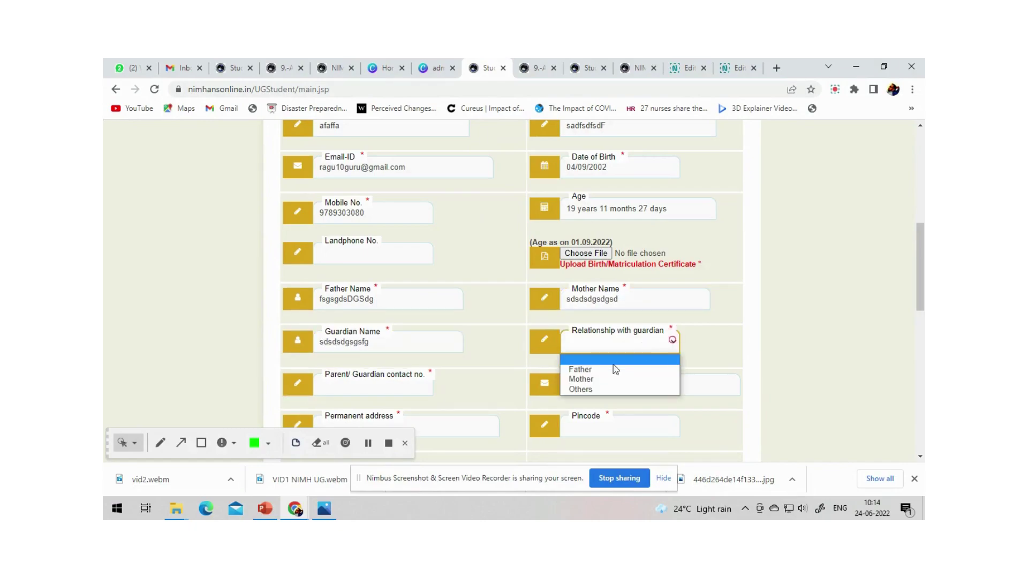
pyautogui.click(608, 373)
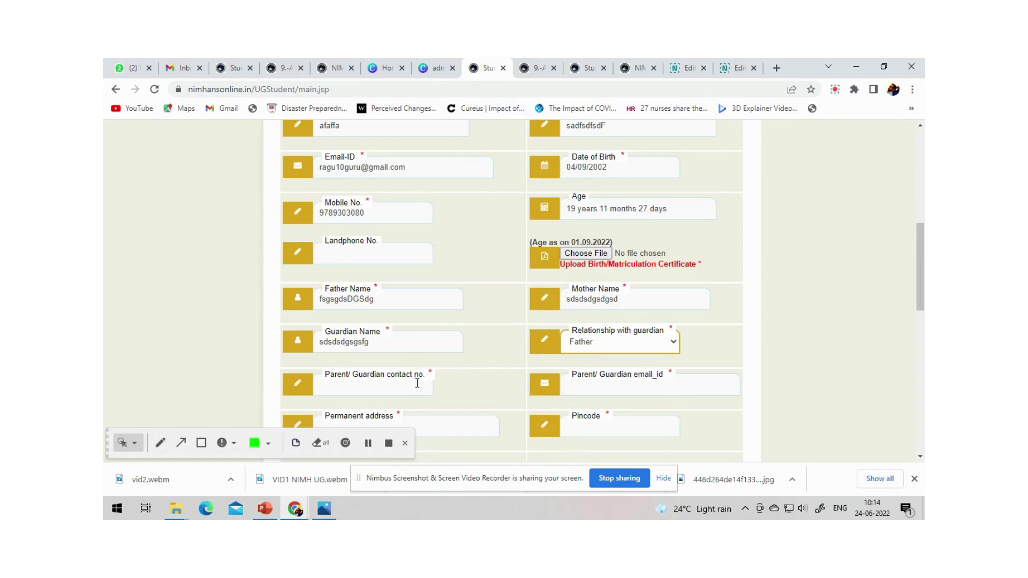
pyautogui.click(418, 386)
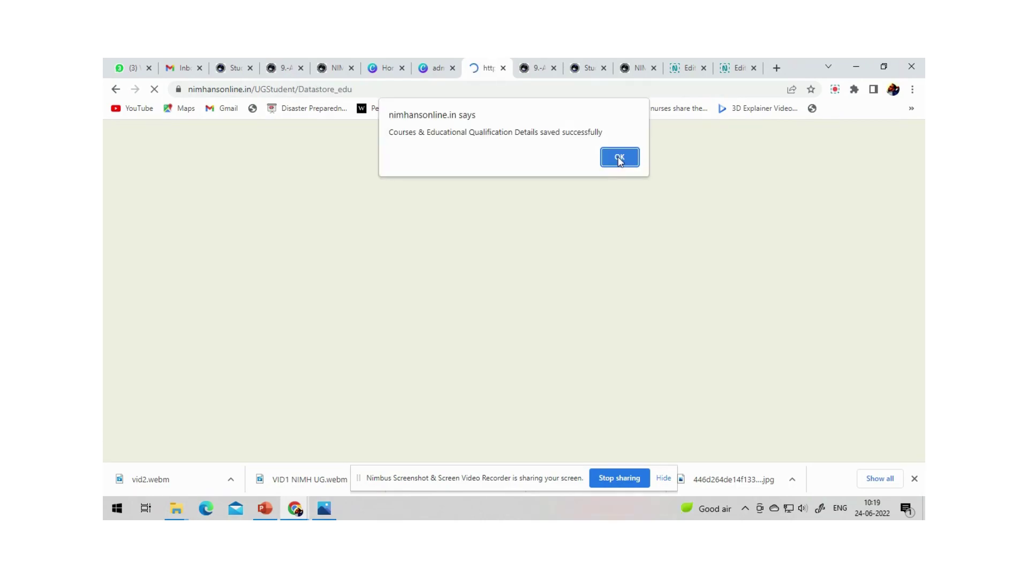
# Dismiss the saved notice and browse the ₹1,000 checkout's Card, UPI/QR, Netbanking, Wallet and EMI options.
pyautogui.click(620, 158)
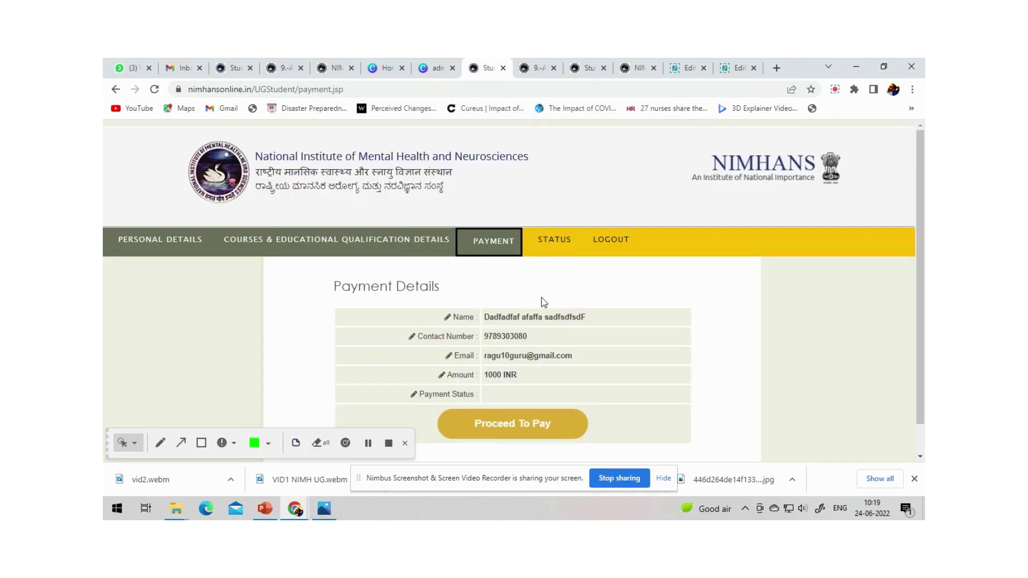
pyautogui.scroll(-1, 541, 301)
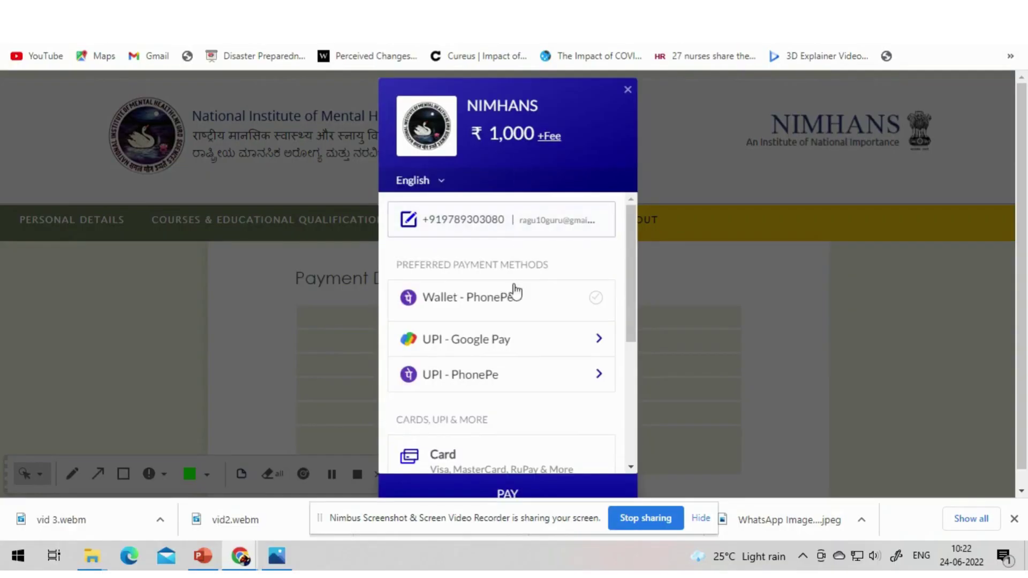
pyautogui.scroll(-3, 519, 328)
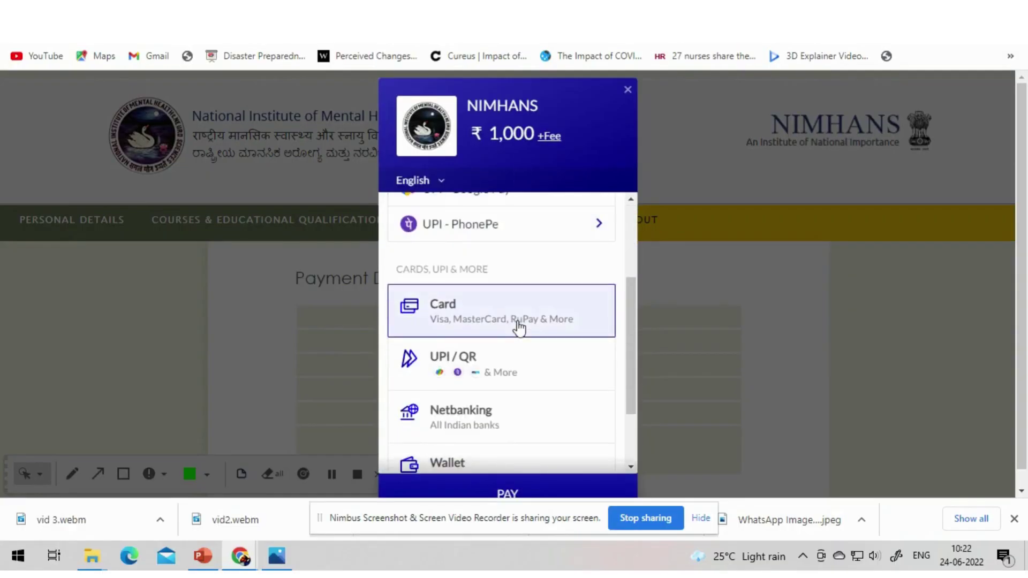
pyautogui.scroll(-2, 518, 328)
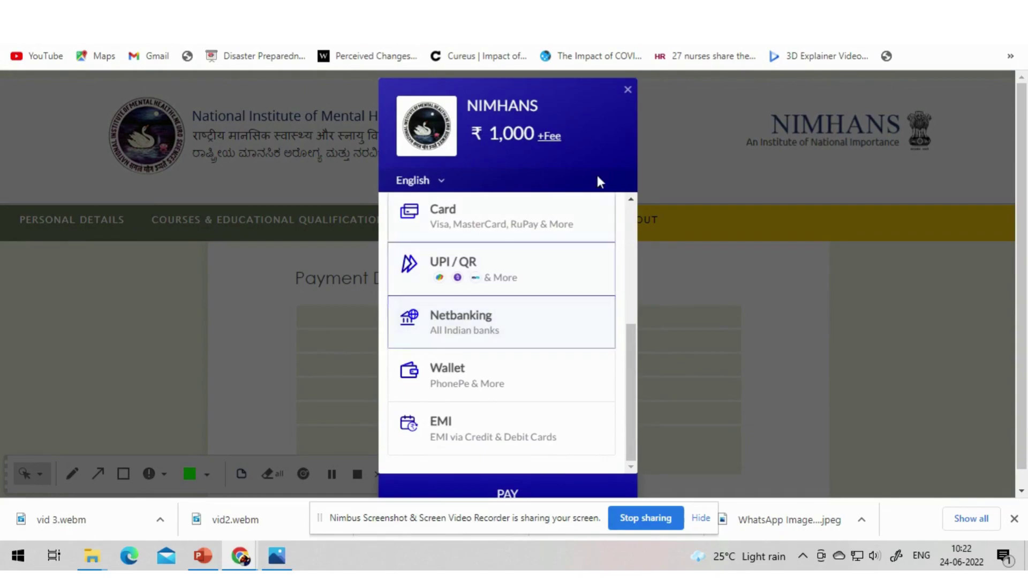
# Cancel the ₹1,000 payment and go to the User Login page.
pyautogui.click(627, 91)
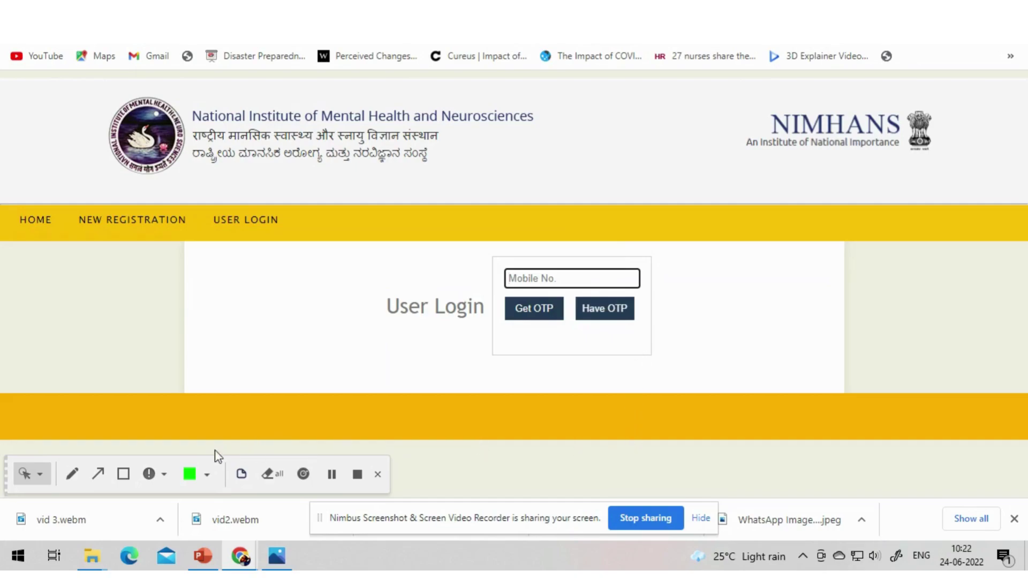
pyautogui.click(72, 474)
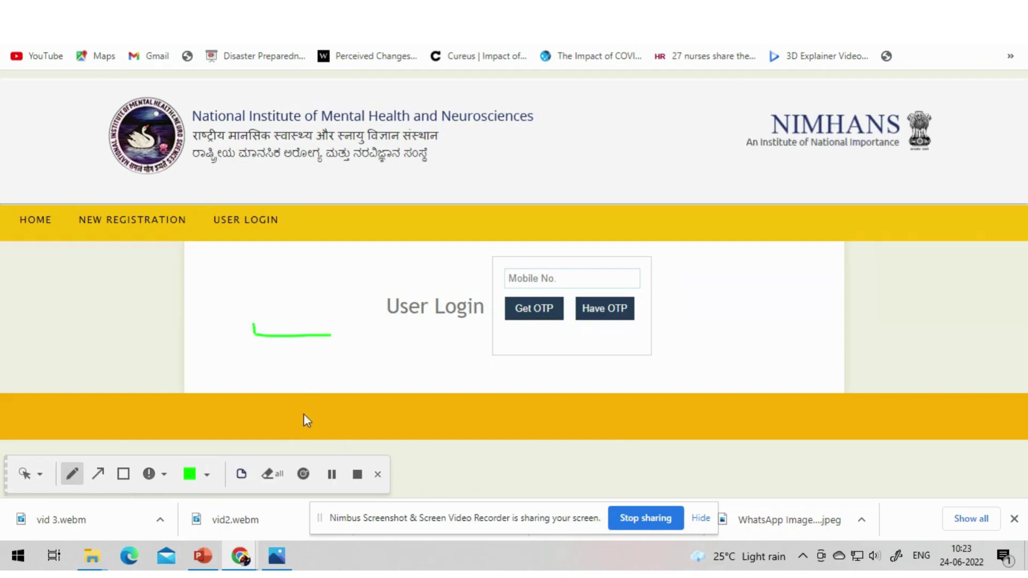